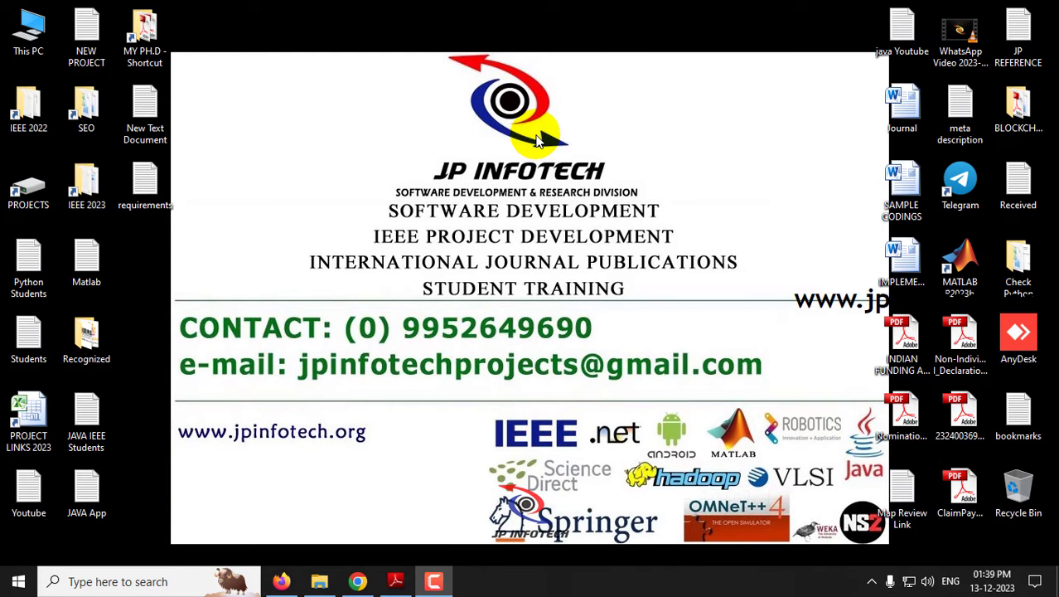
Open Chrome from the taskbar on the jpinfotech.org 'No.1 IEEE Project Master' home page.
click(357, 581)
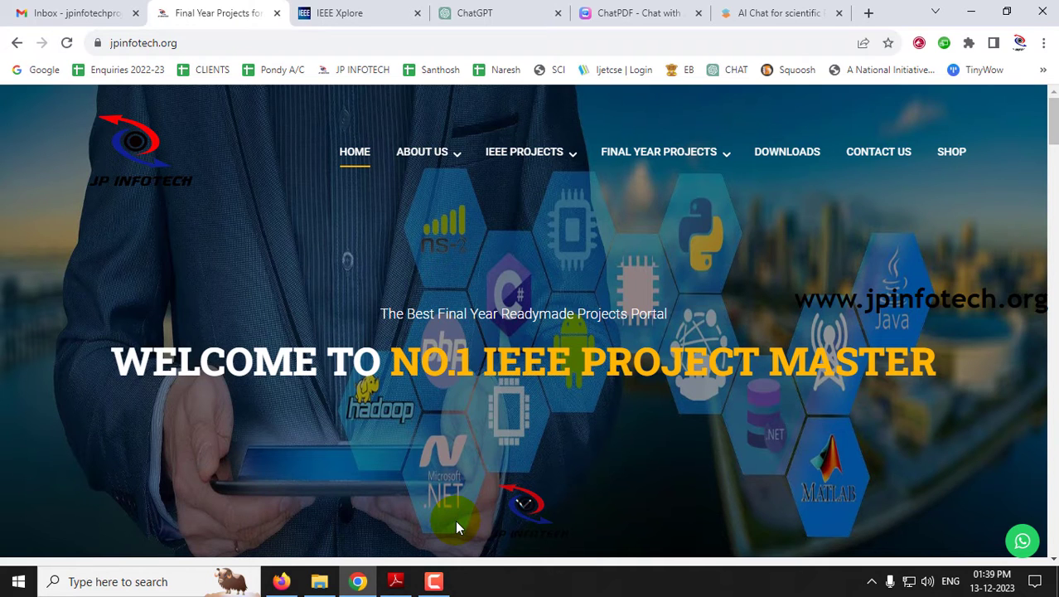
Check the IEEE Xplore tab, then bring up the ECG cardiovascular diseases paper in Adobe Reader.
click(317, 13)
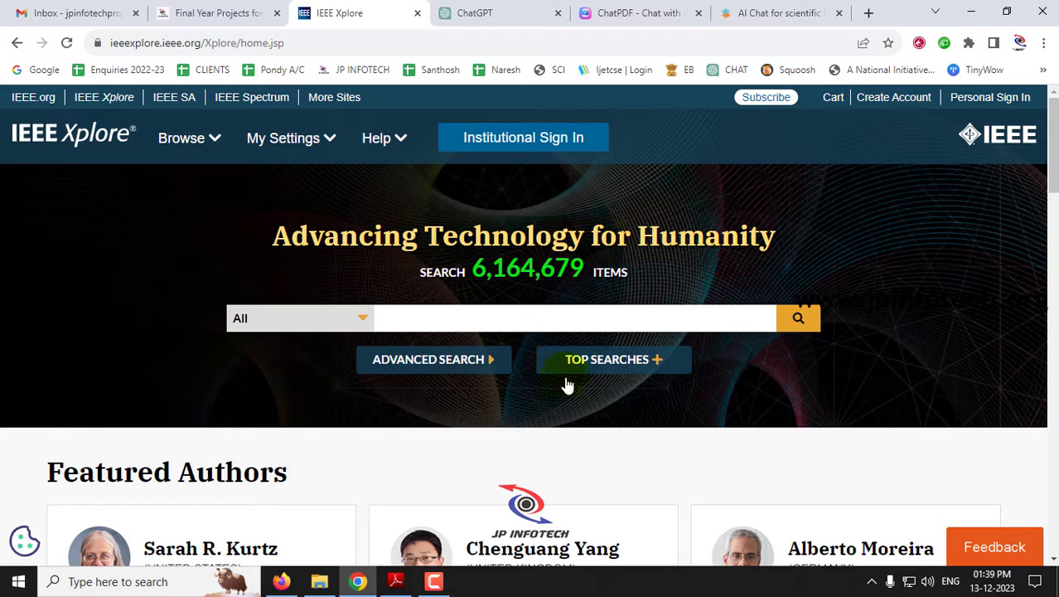
click(398, 581)
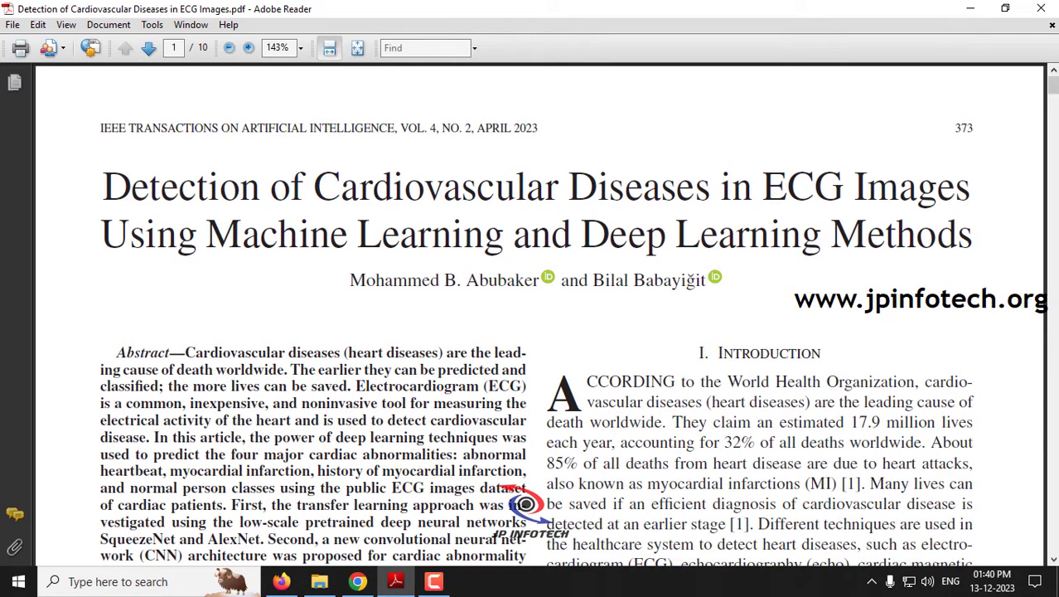
Copy the abstract of the ECG cardiovascular paper in Adobe Reader, then return to Chrome.
mouse_move(1051, 83)
mouse_down()
mouse_move(1053, 540)
mouse_move(1053, 75)
mouse_up()
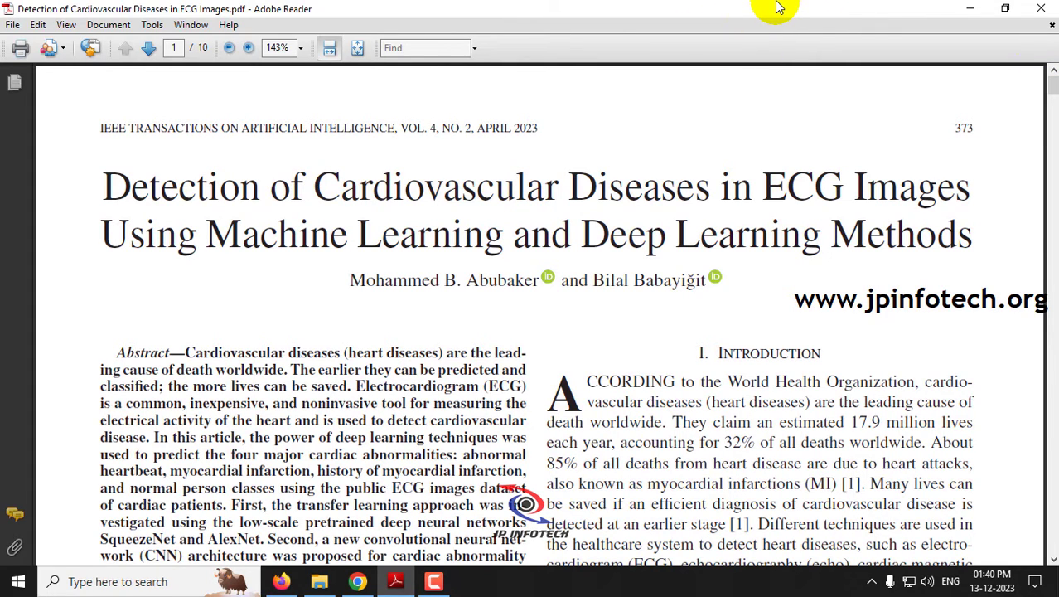
key(super)
key(super)
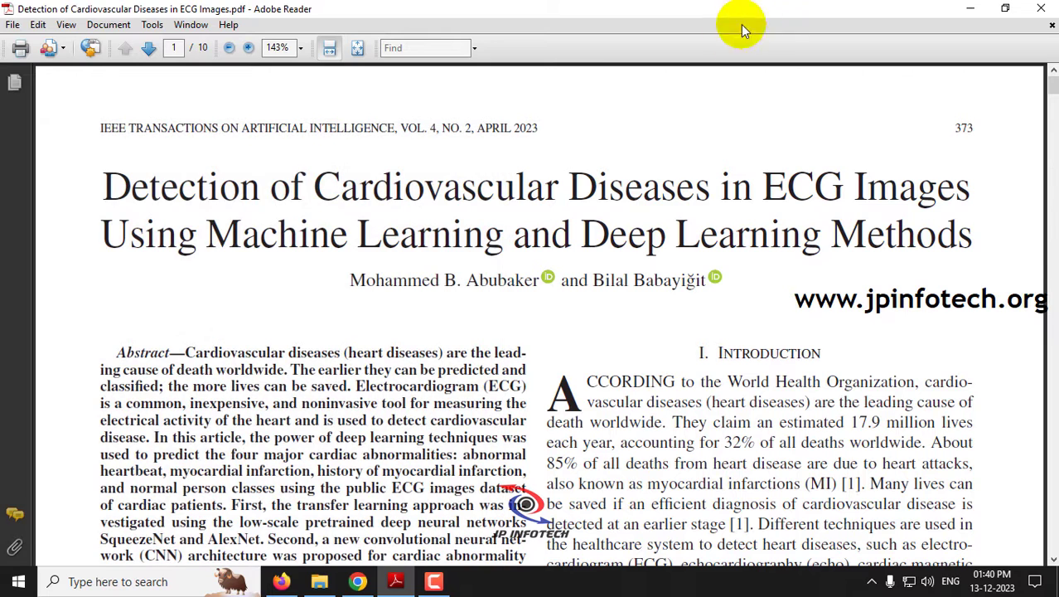
scroll(615, 340, down, 3)
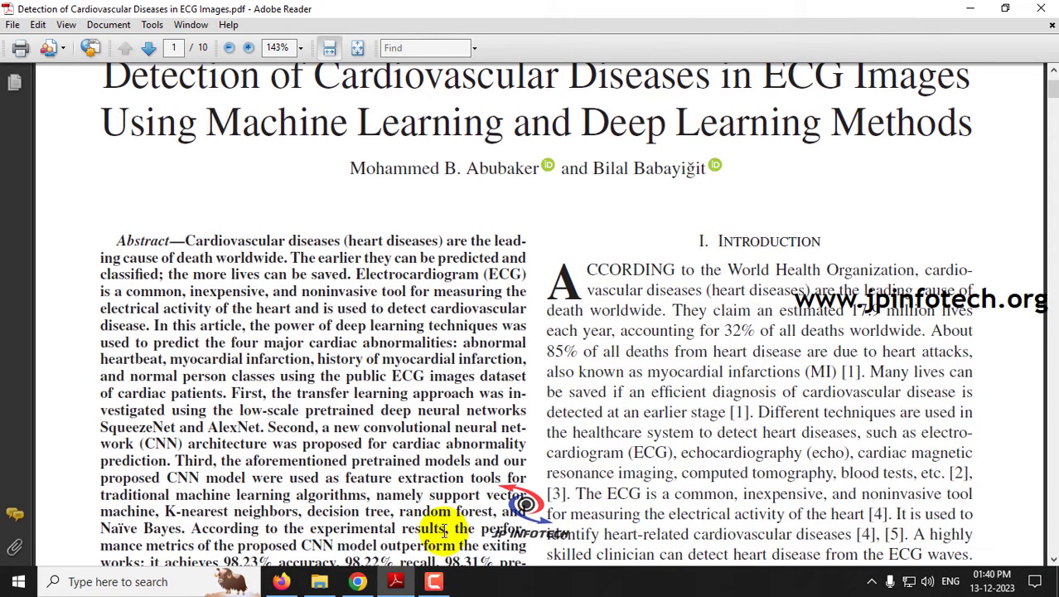
drag(186, 239, 311, 490)
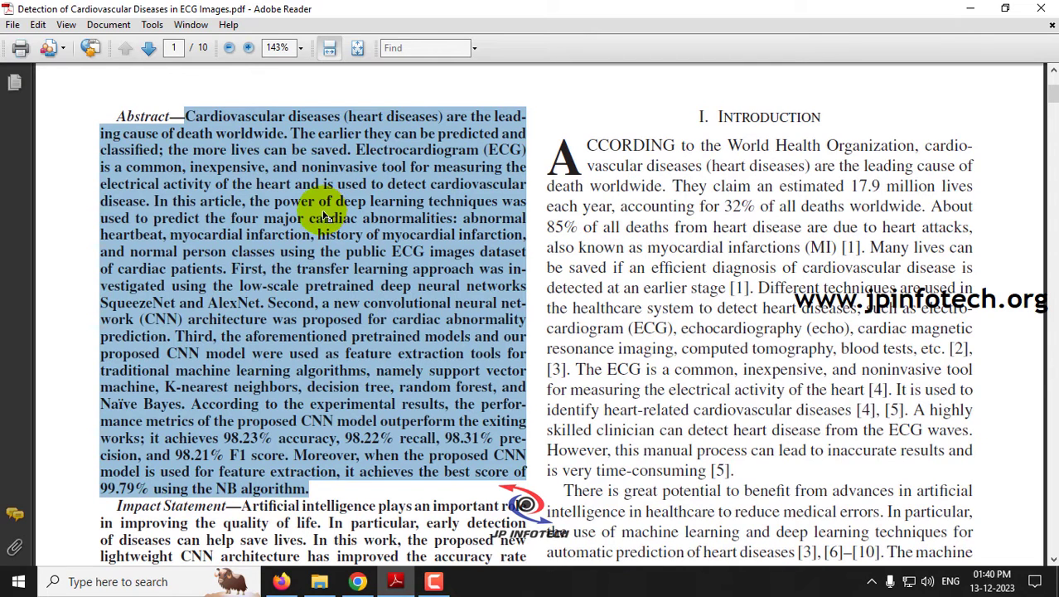
click(357, 581)
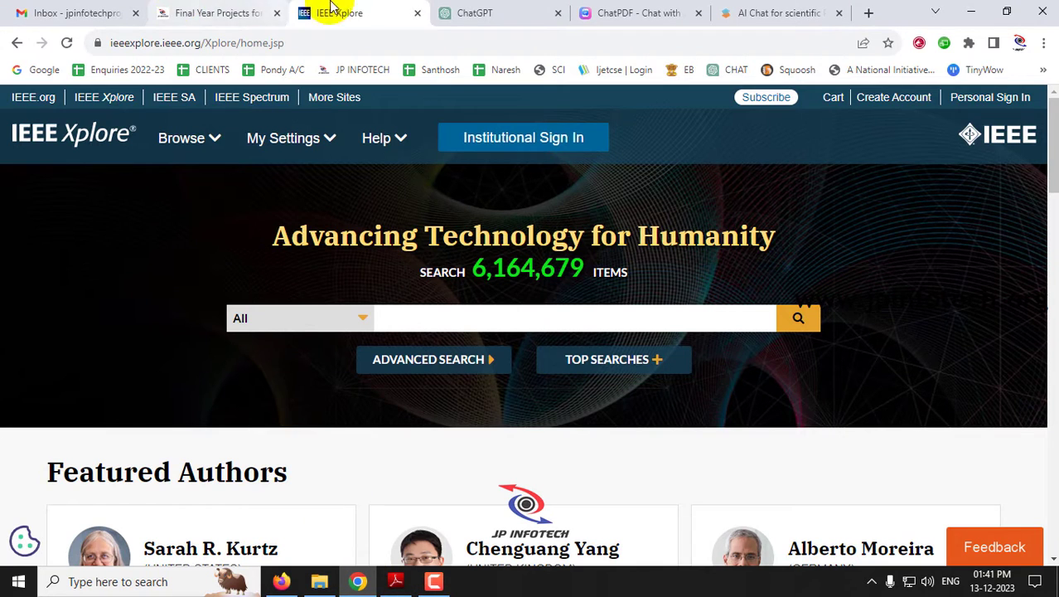
In ChatGPT, paste the ECG abstract and ask 'What is this project about?'.
click(452, 12)
key(ctrl+v)
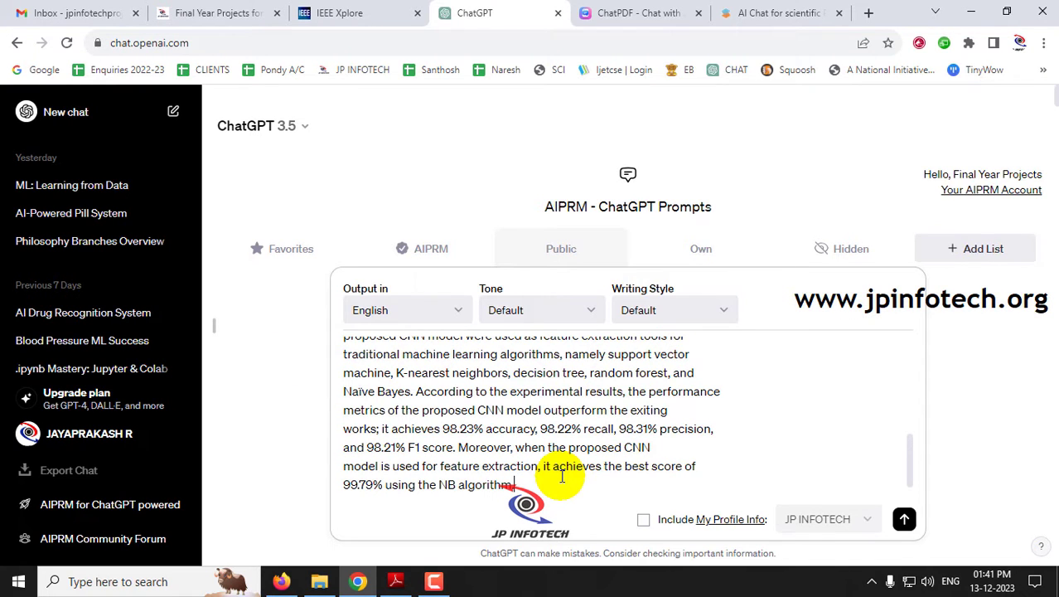
key(shift+Return)
text(wHAT)
key(BackSpace)
key(BackSpace)
key(BackSpace)
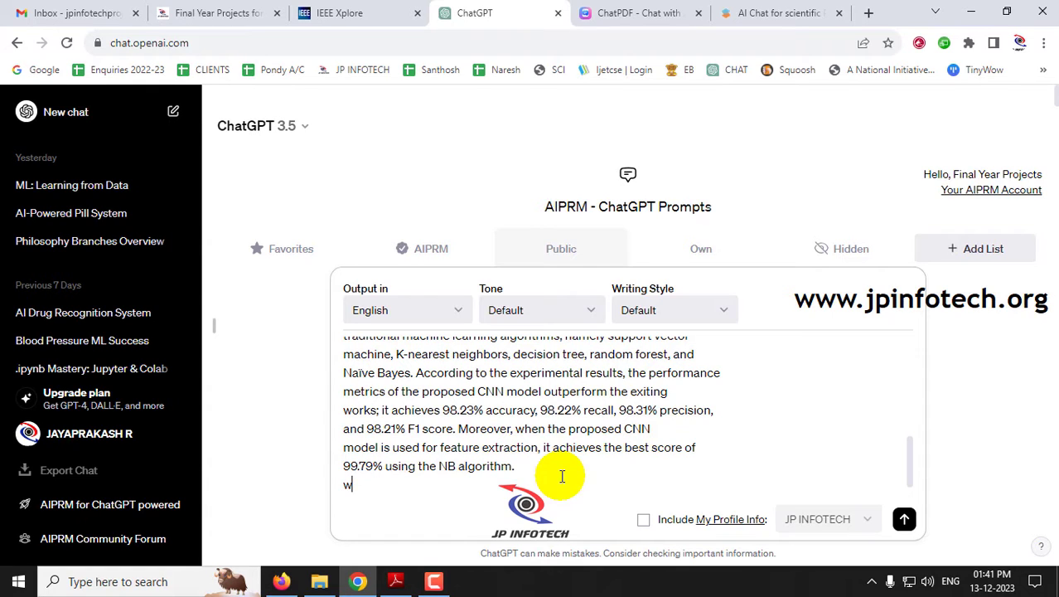
text(What is this project about?)
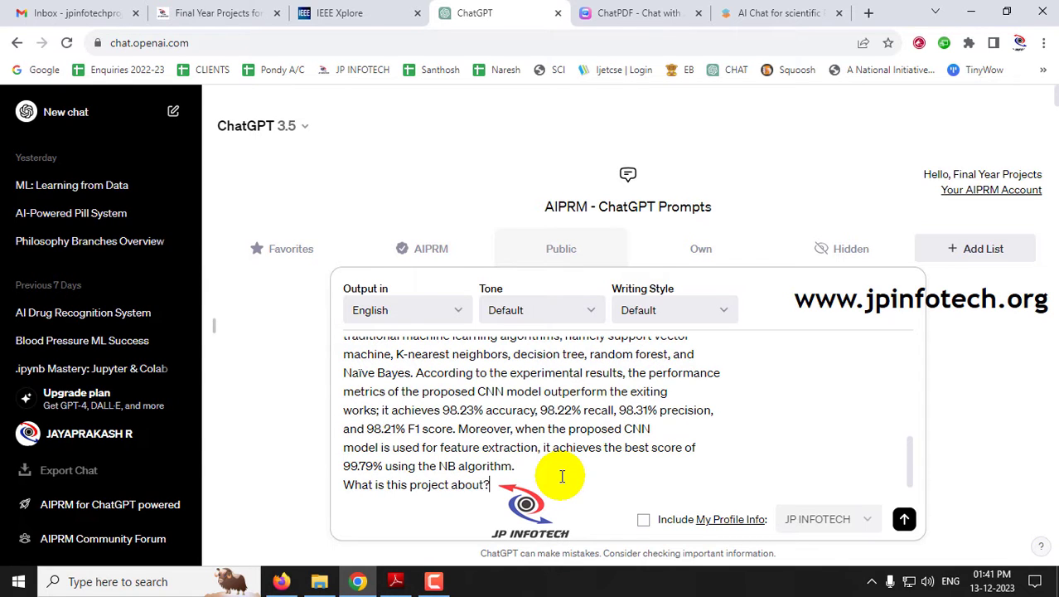
key(Return)
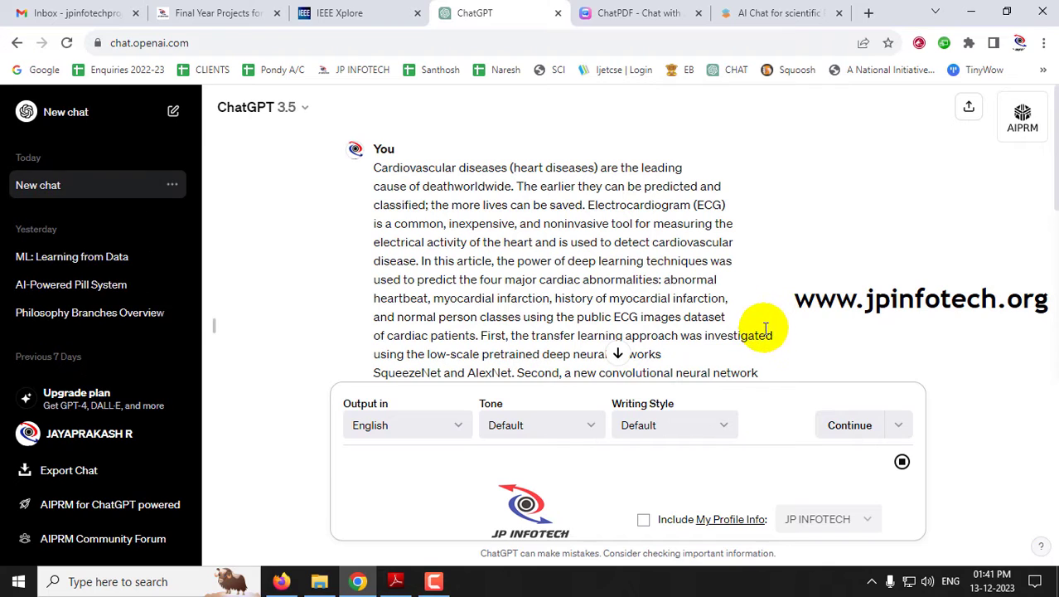
Read ChatGPT's summary of four-abnormality ECG classification, comparing it against the ECG paper PDF.
scroll(667, 242, down, 2)
scroll(668, 242, down, 6)
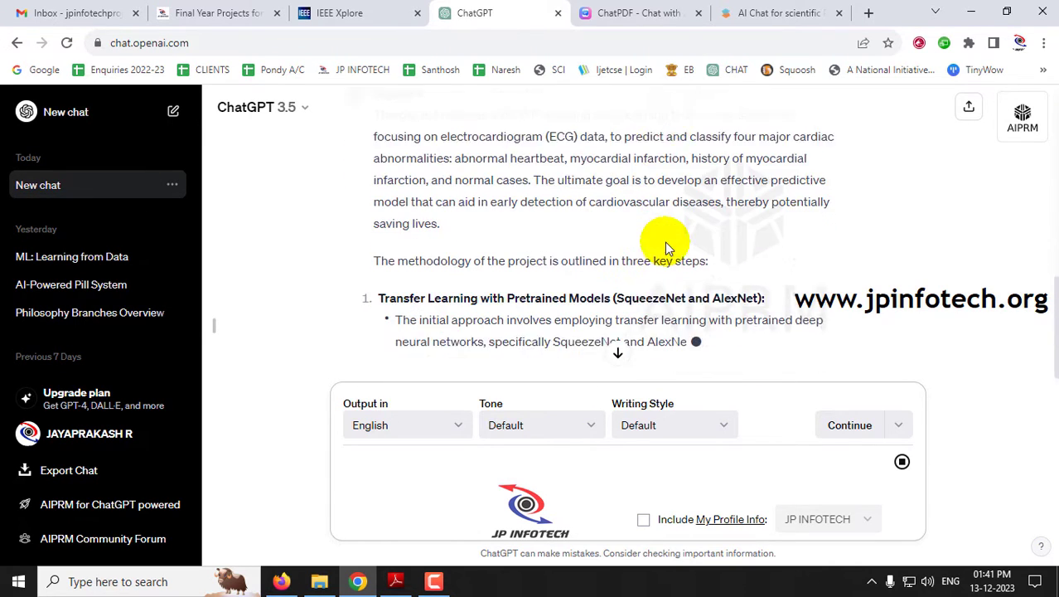
scroll(640, 225, up, 4)
scroll(586, 241, down, 1)
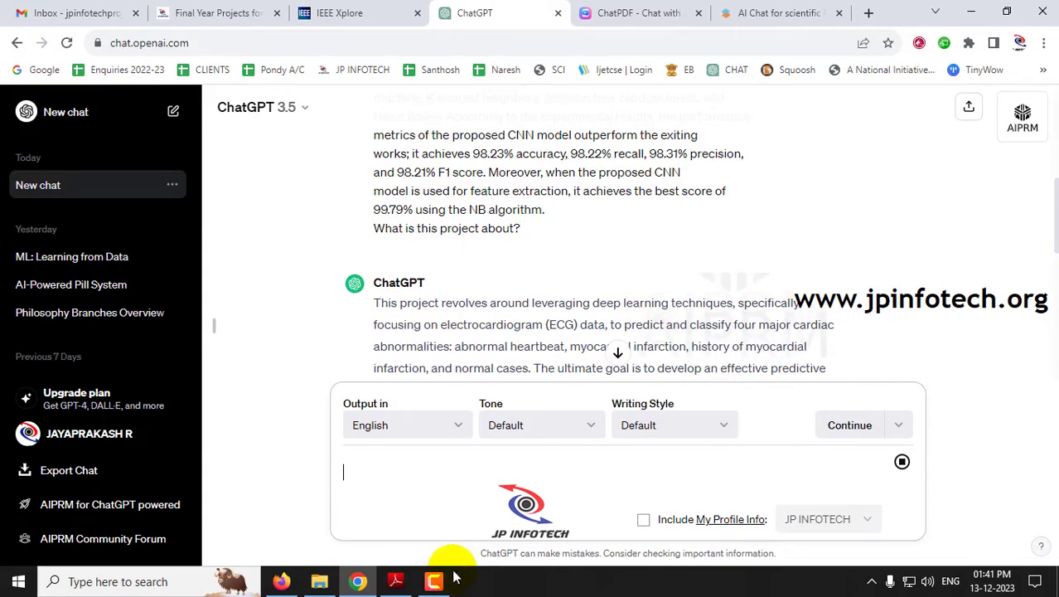
click(396, 581)
scroll(700, 269, down, 10)
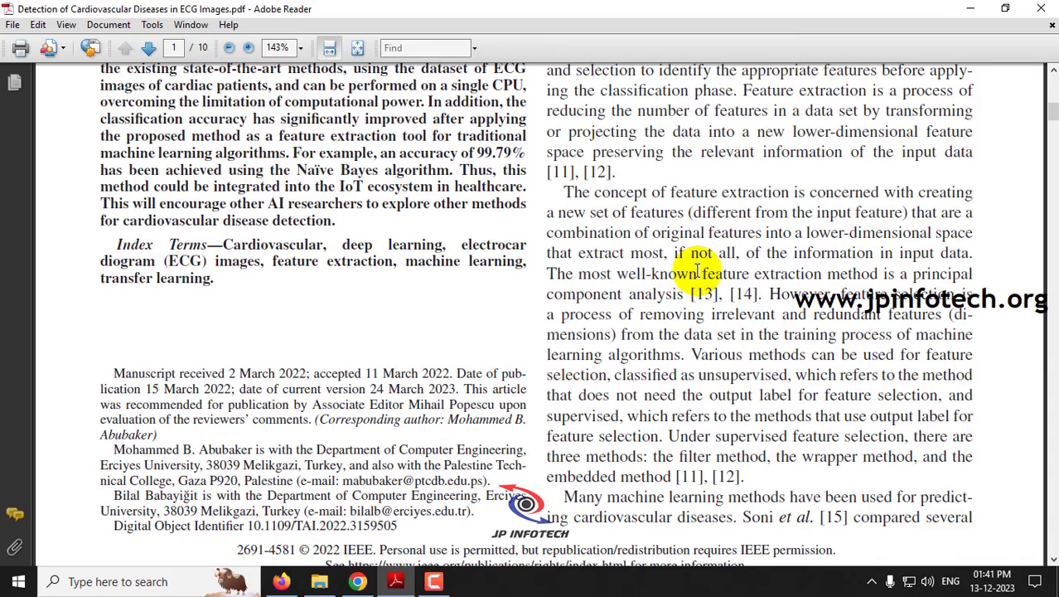
scroll(605, 290, up, 3)
click(362, 583)
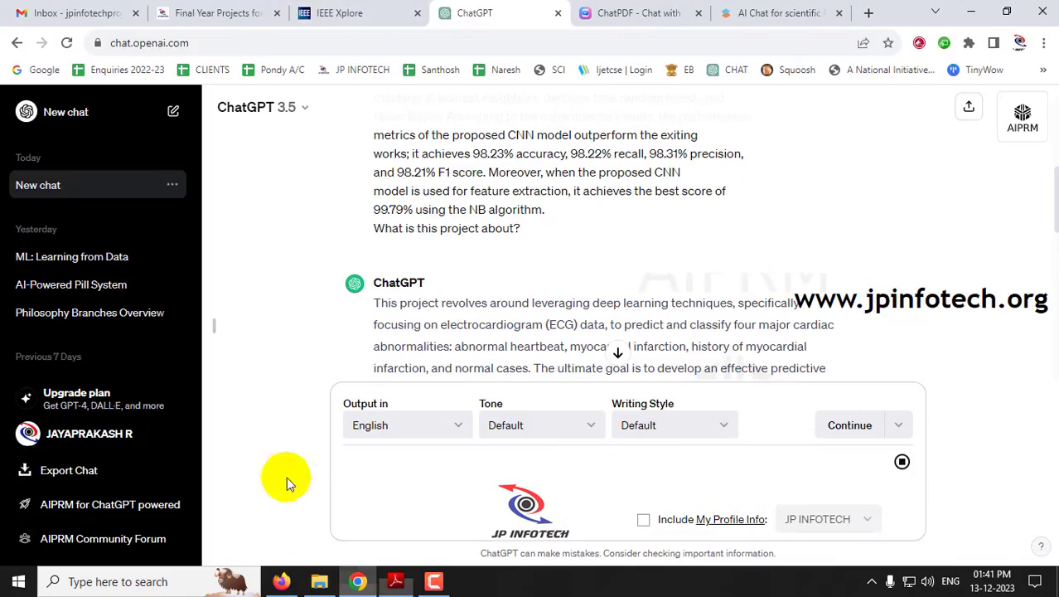
scroll(617, 189, up, 10)
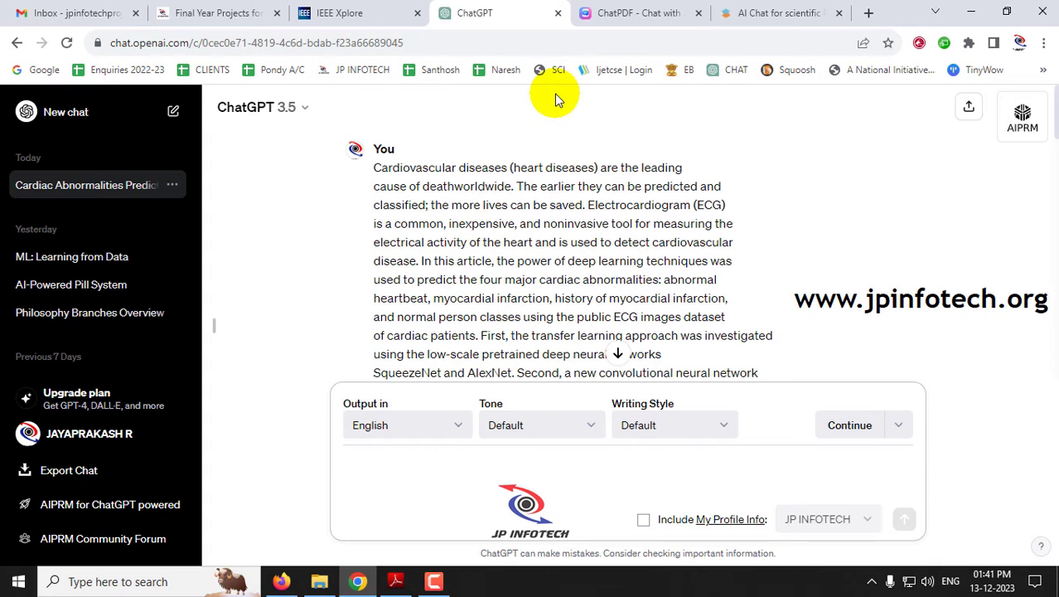
Locate and preview Blood Cancer Identification.pdf in the JPPY2301 BASE PAPER folder.
click(631, 10)
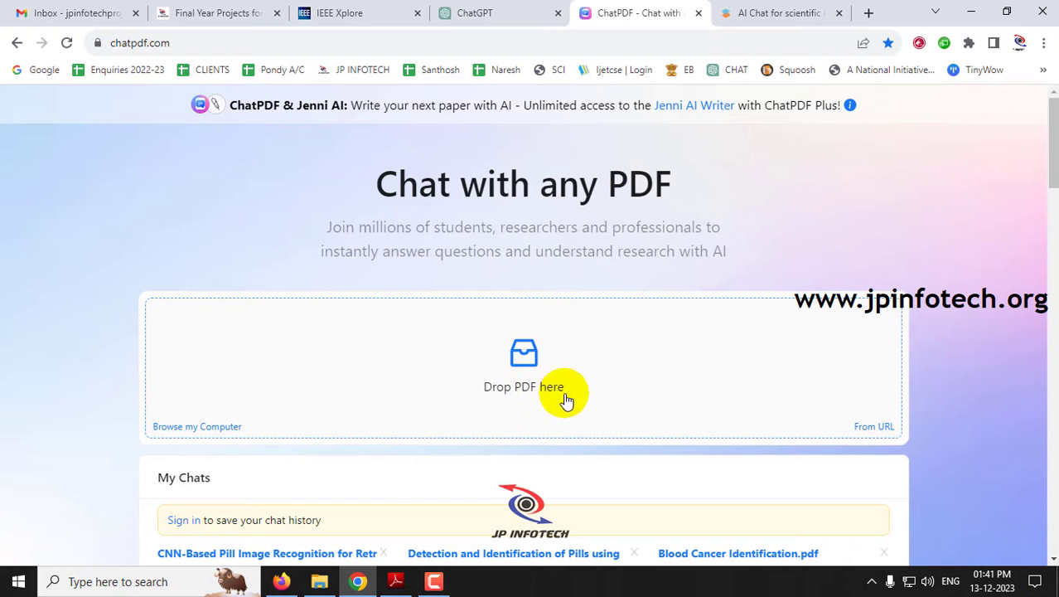
click(319, 581)
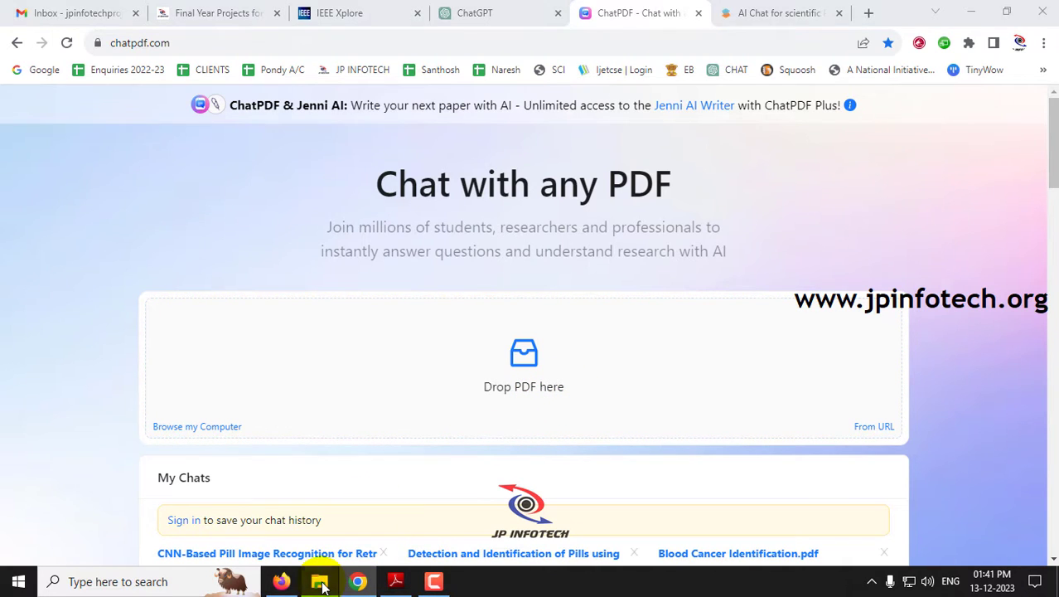
double_click(189, 205)
click(217, 176)
double_click(220, 176)
double_click(232, 173)
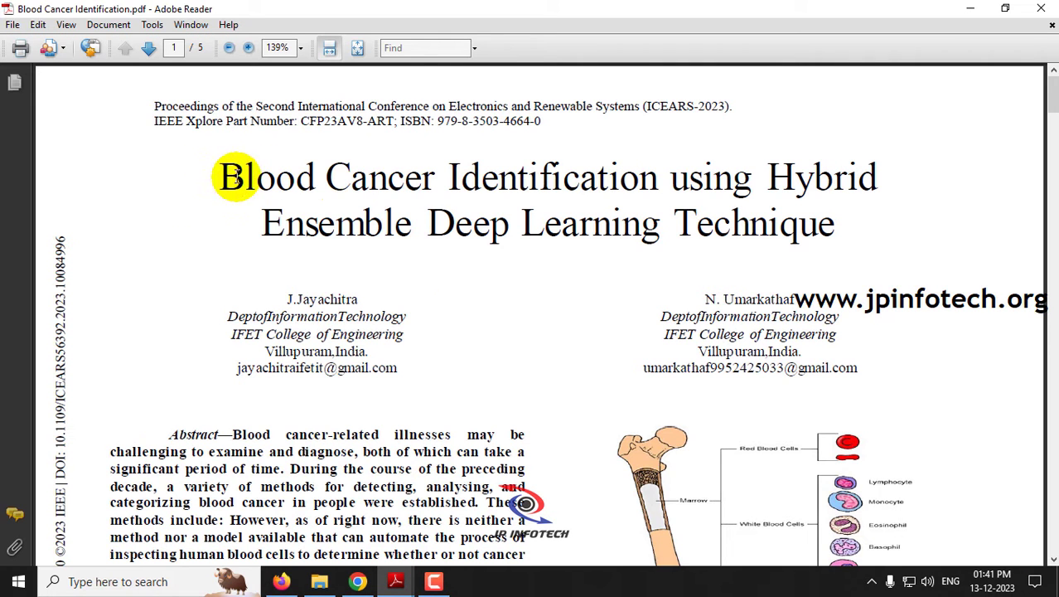
click(1040, 9)
click(358, 581)
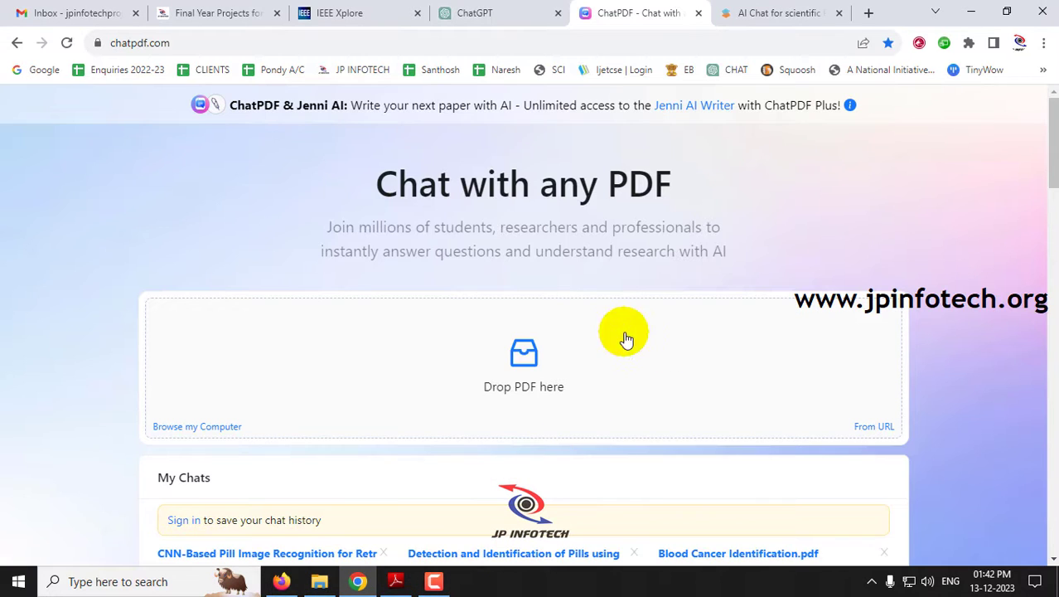
Upload Blood Cancer Identification.pdf to ChatPDF from IEEE 2023 > 1_PYTHON > JPPY2301 > BASE PAPER.
click(494, 391)
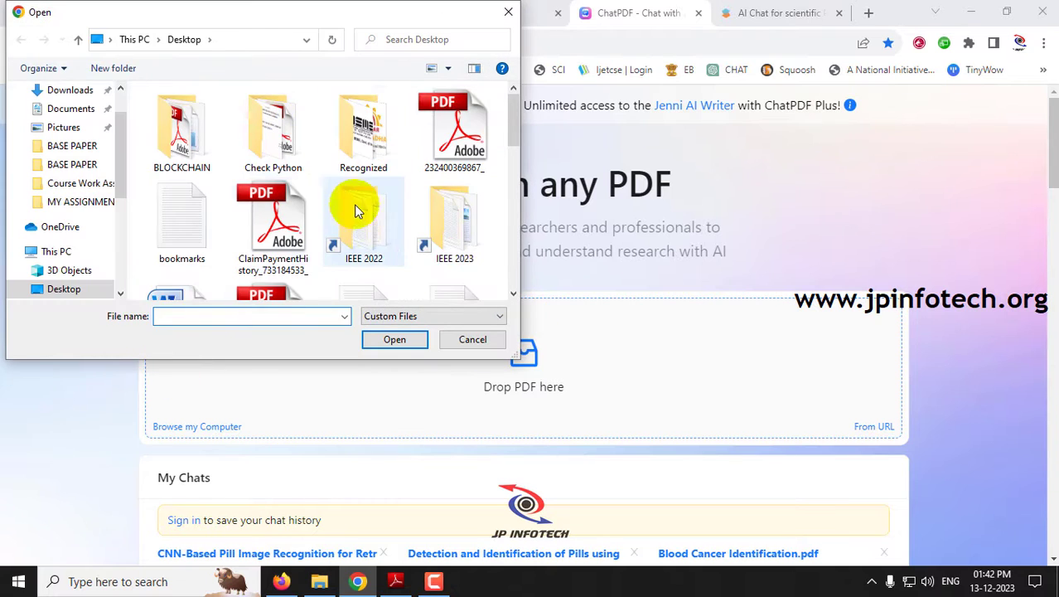
double_click(458, 220)
double_click(170, 113)
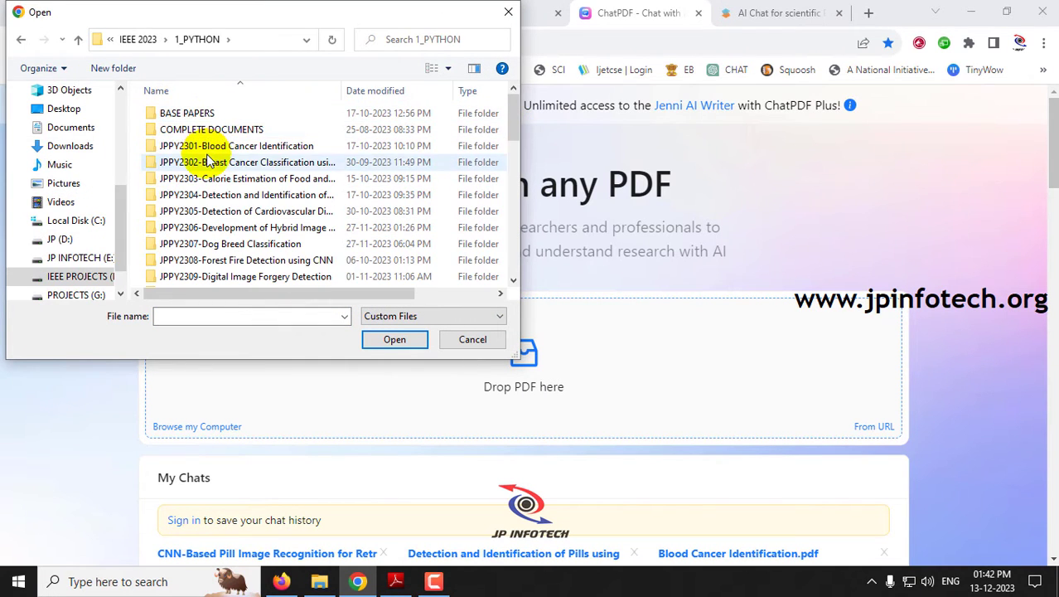
double_click(206, 147)
double_click(190, 112)
click(203, 116)
double_click(203, 116)
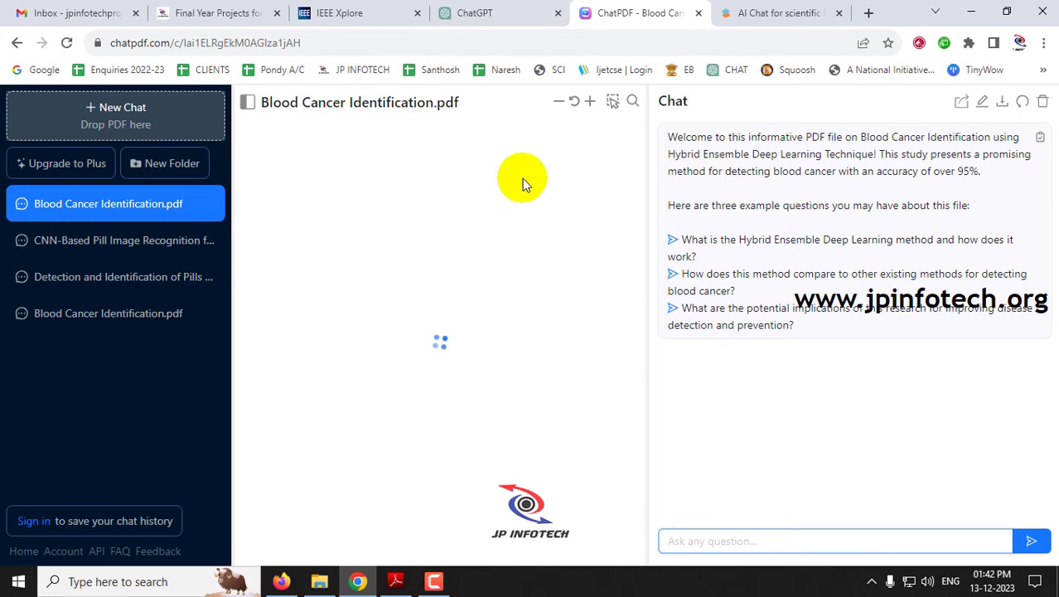
Ask ChatPDF 'what is this paper' and highlight the hybrid ensemble technique in its answer.
drag(634, 156, 525, 159)
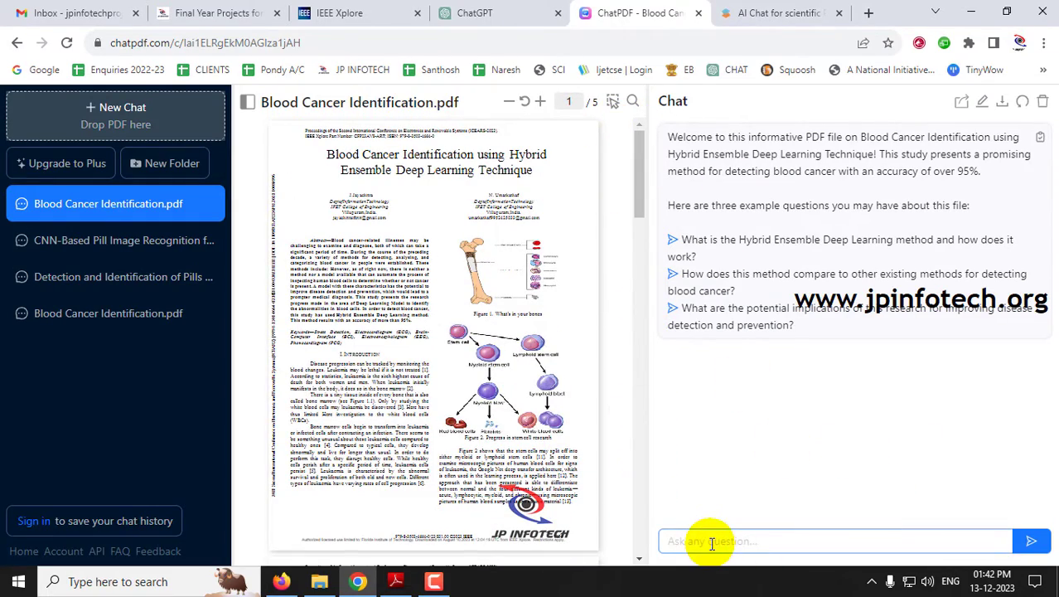
click(743, 540)
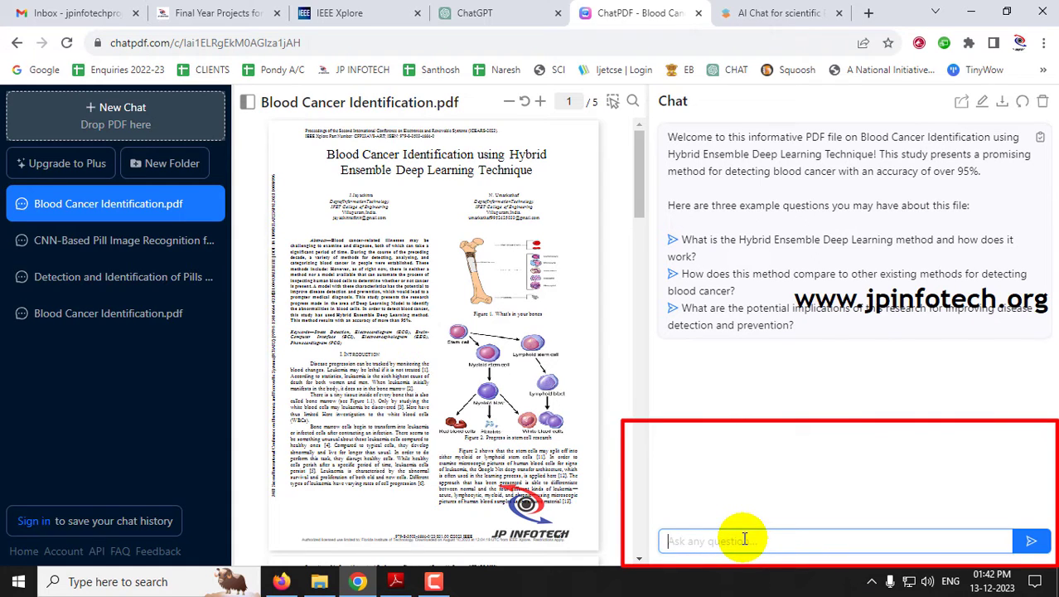
text(what is this paper about)
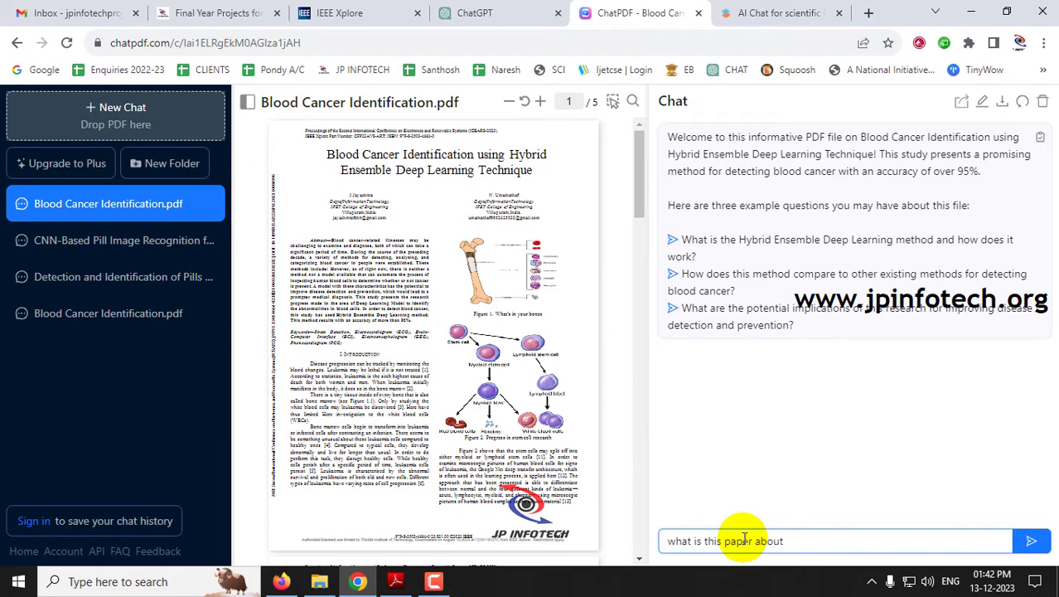
click(1030, 540)
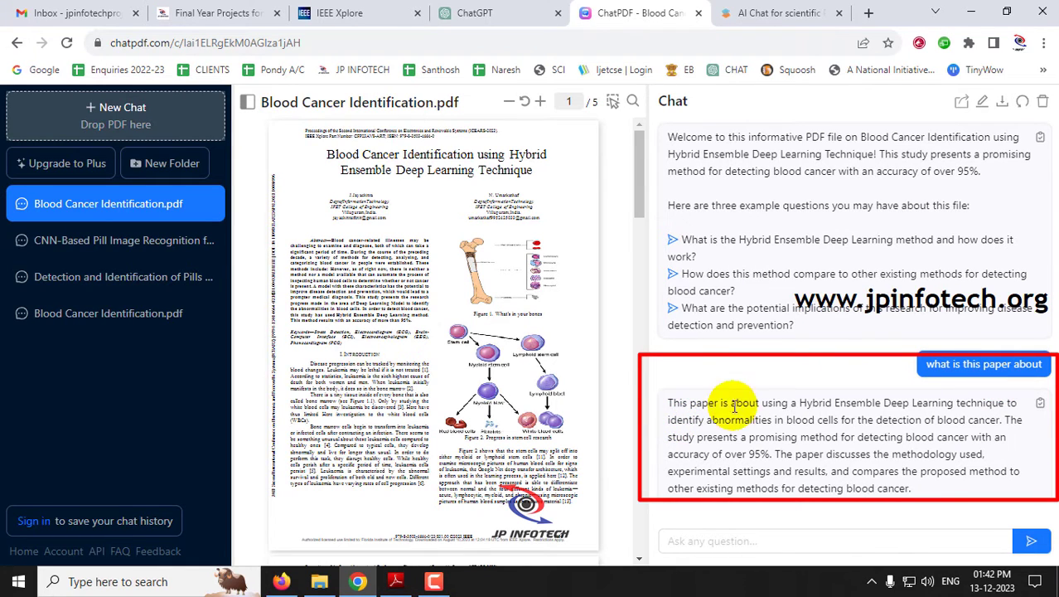
mouse_move(808, 408)
mouse_down()
mouse_move(961, 411)
mouse_move(750, 425)
mouse_move(842, 424)
mouse_up()
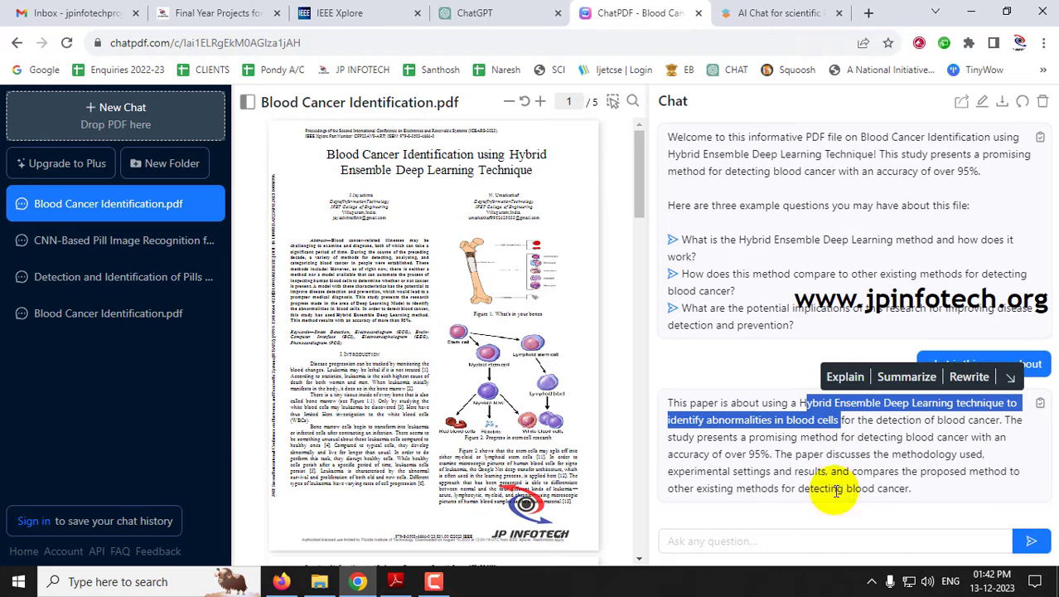
Ask 'what algorithm is used in this paper' and highlight 'Hybrid Ensemble Deep Learning technique'.
click(736, 539)
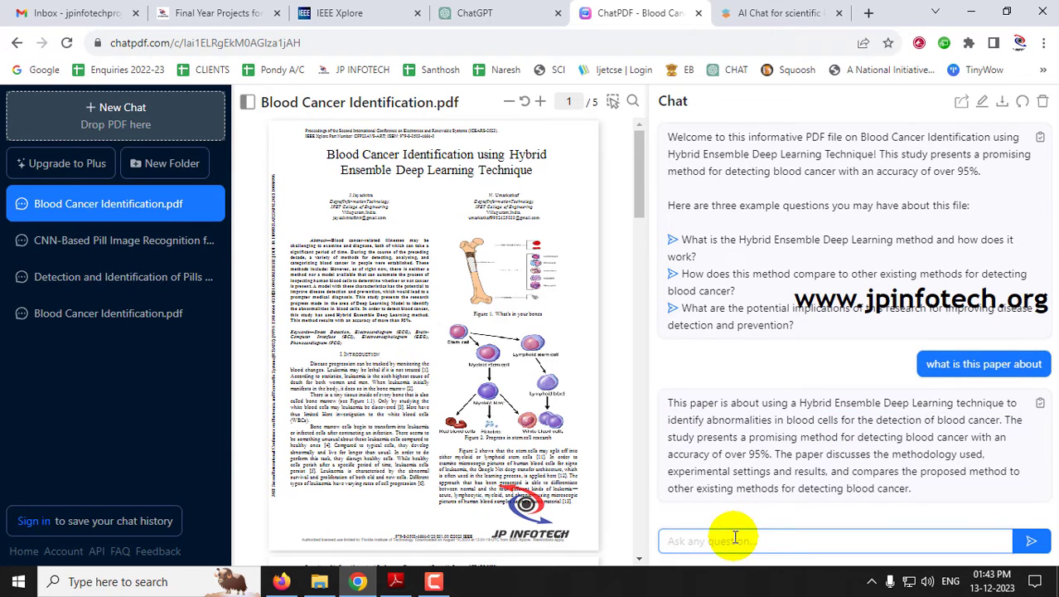
text(what algorithm is used in thi)
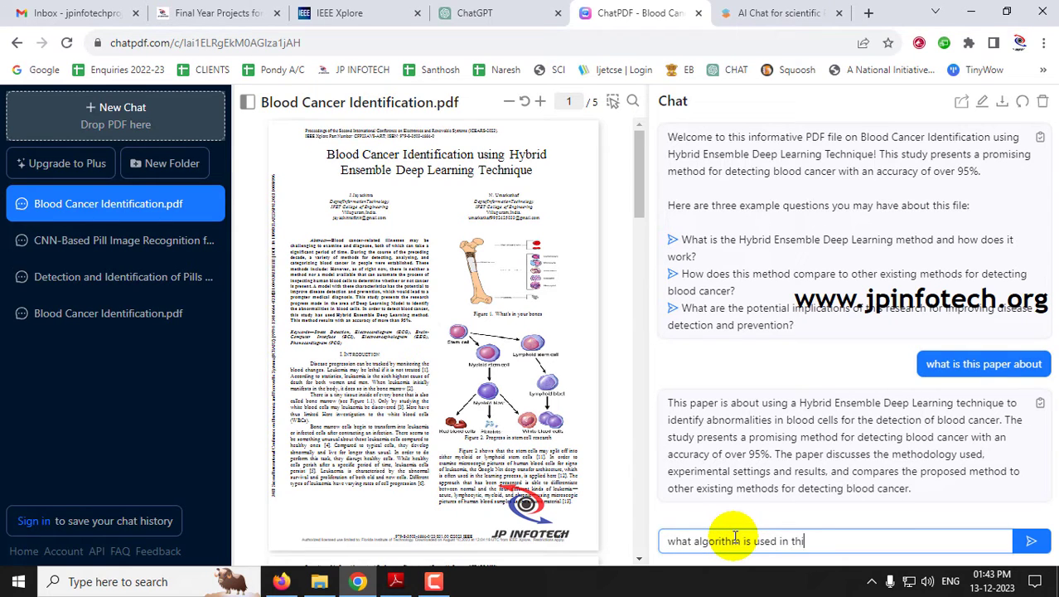
text(s paper)
key(Return)
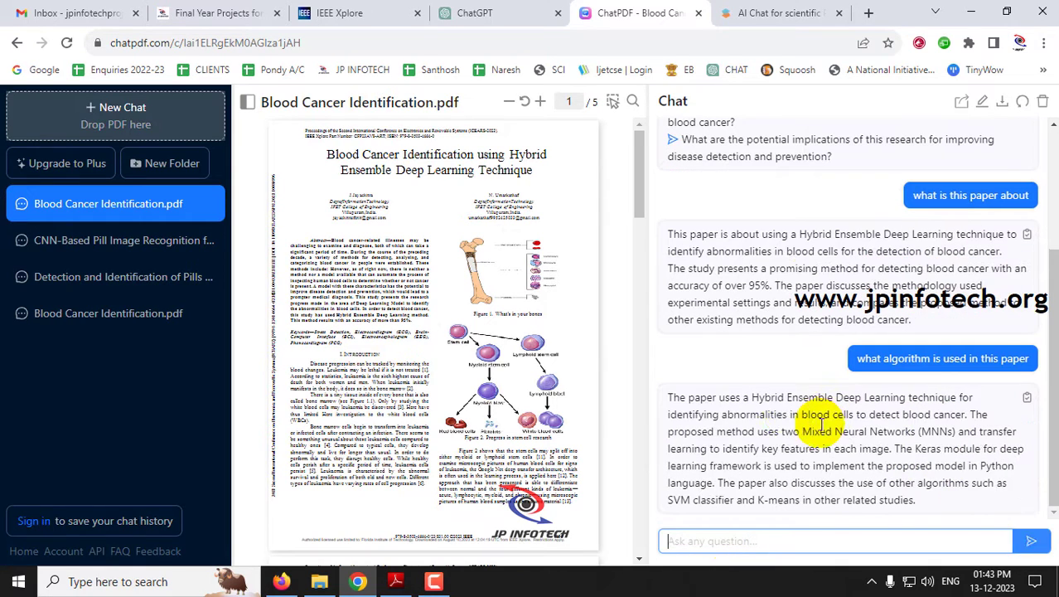
drag(751, 397, 961, 401)
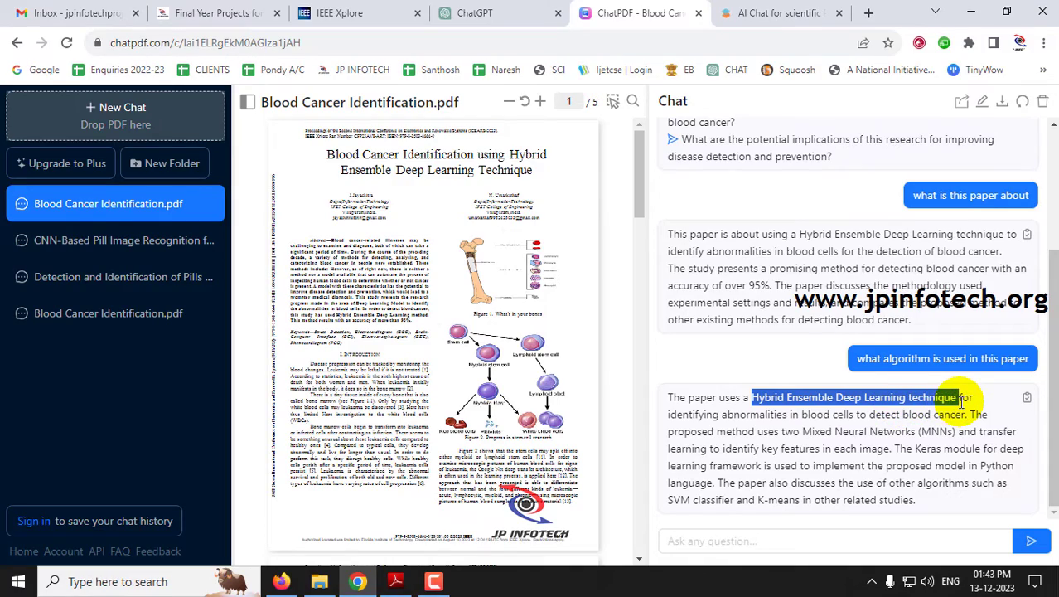
click(396, 581)
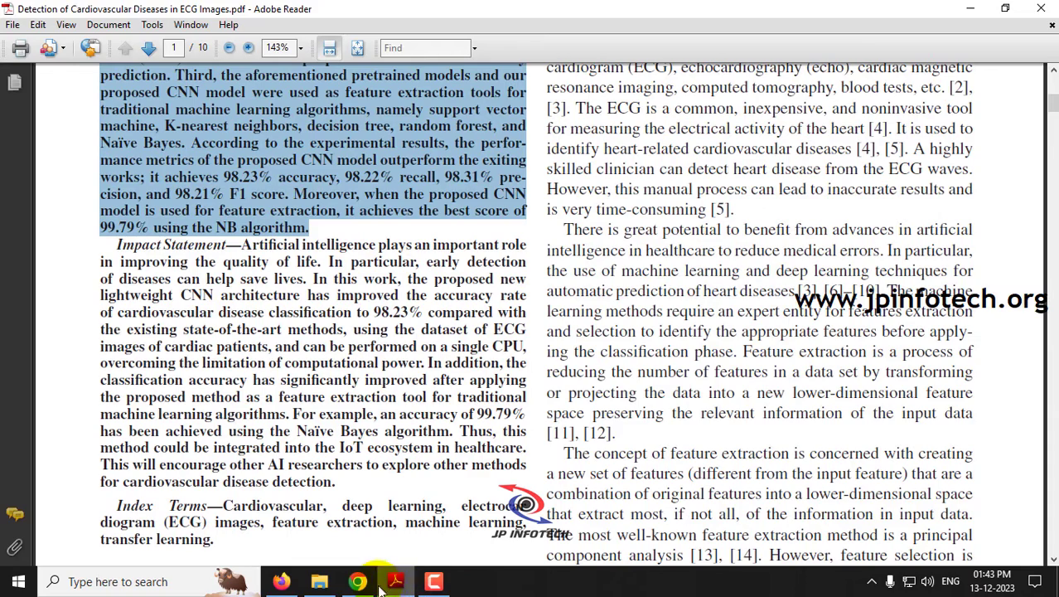
Open Blood Cancer Identification.pdf from BASE PAPER in Adobe Reader and skim its first pages.
click(357, 581)
click(319, 581)
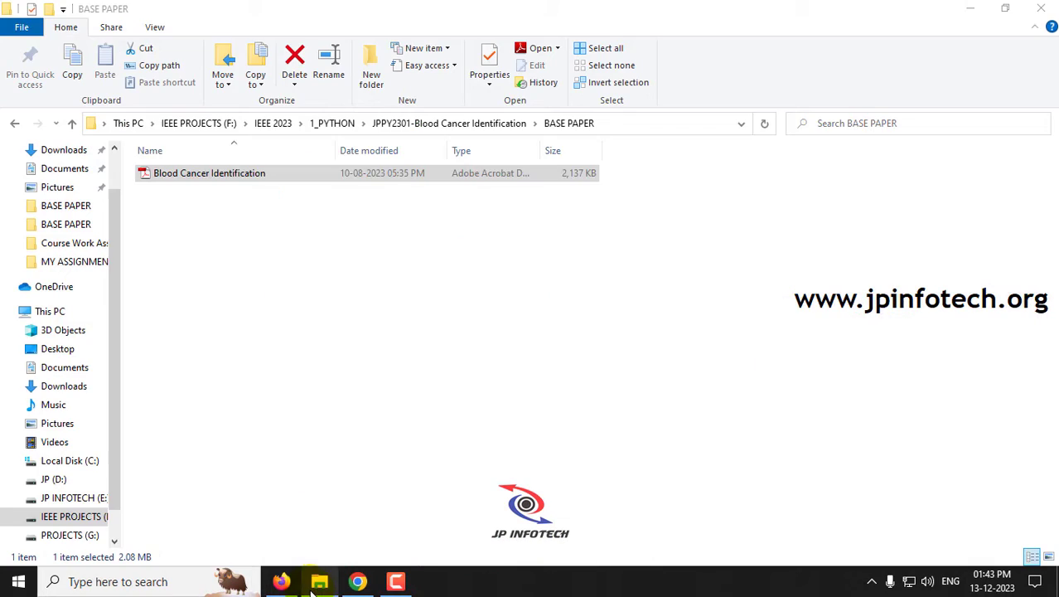
click(273, 172)
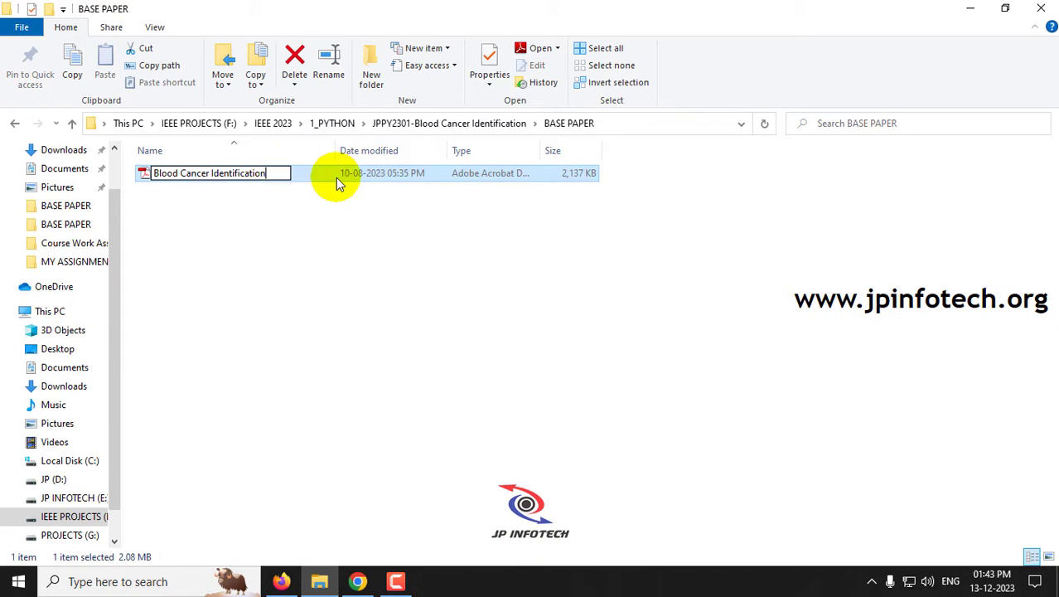
double_click(362, 175)
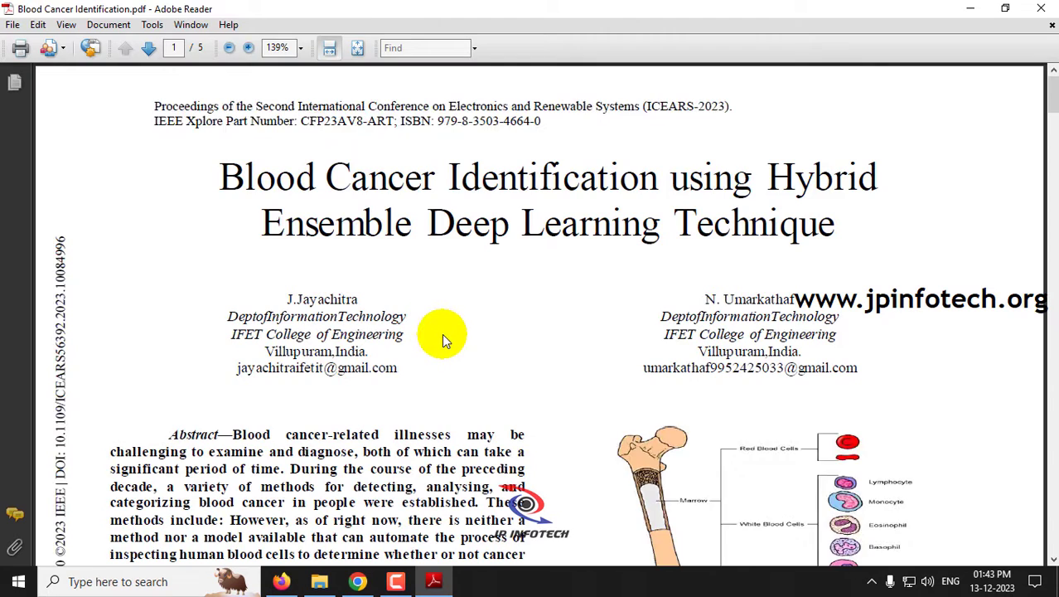
scroll(442, 333, down, 3)
drag(1052, 126, 1052, 79)
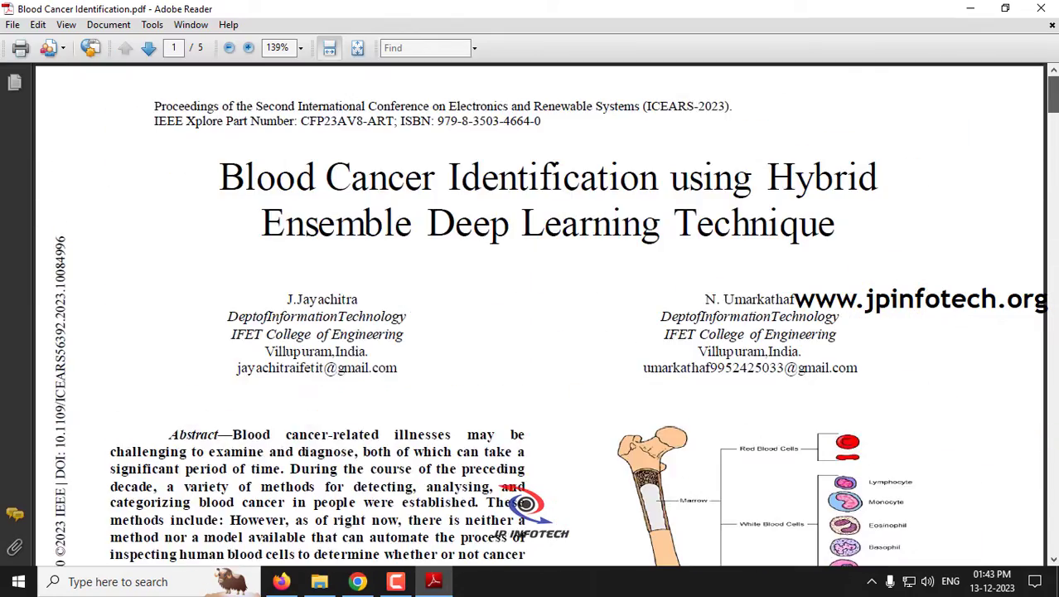
scroll(556, 307, down, 3)
scroll(358, 394, down, 3)
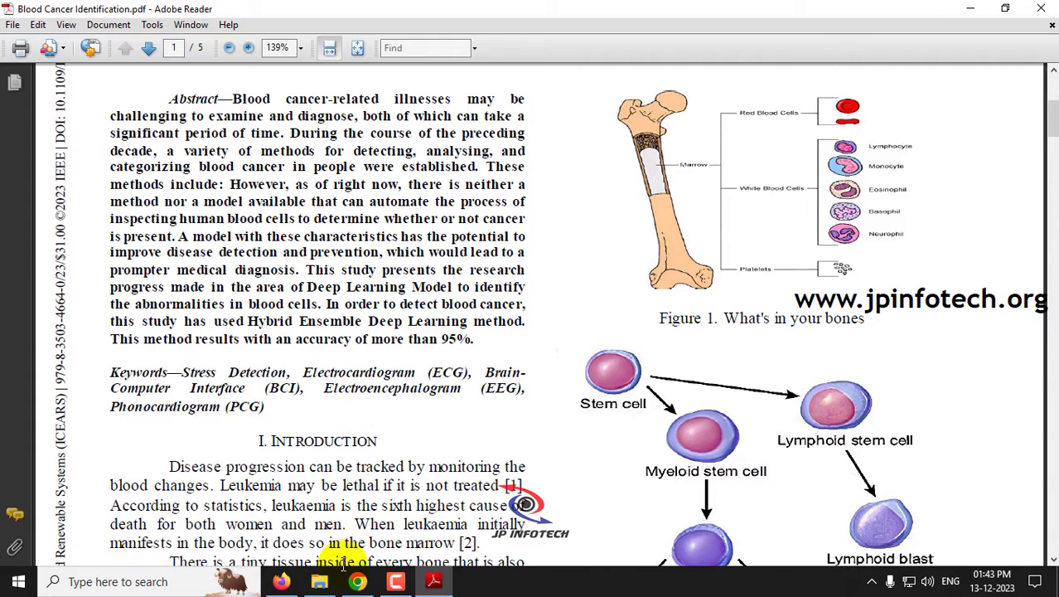
click(358, 581)
Ask ChatPDF 'what is the accuracy of the paper' and highlight the over-95% accuracy sentence.
click(687, 539)
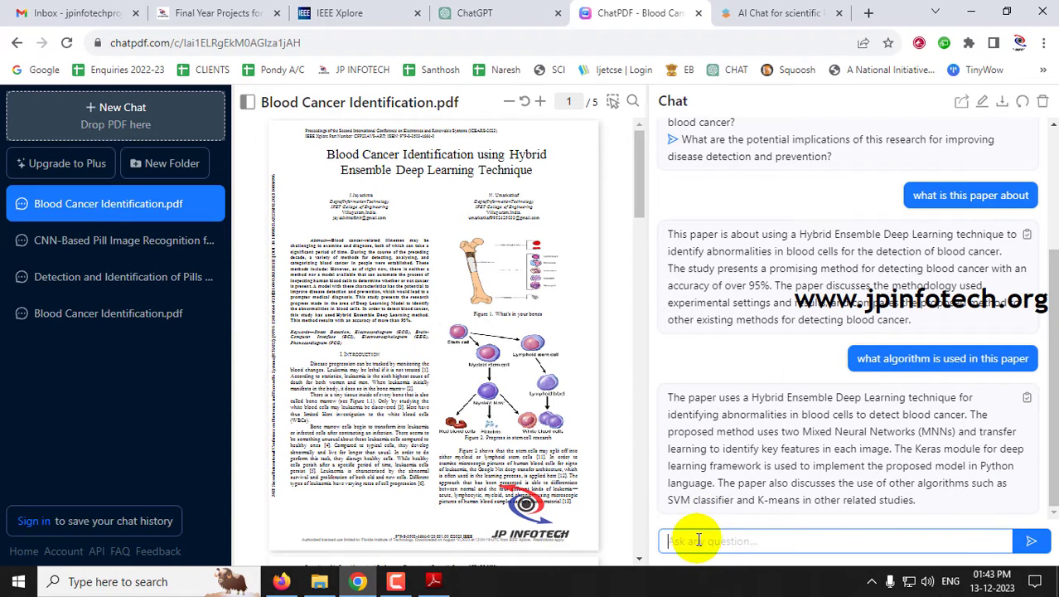
text(what is the accuracy of the paper)
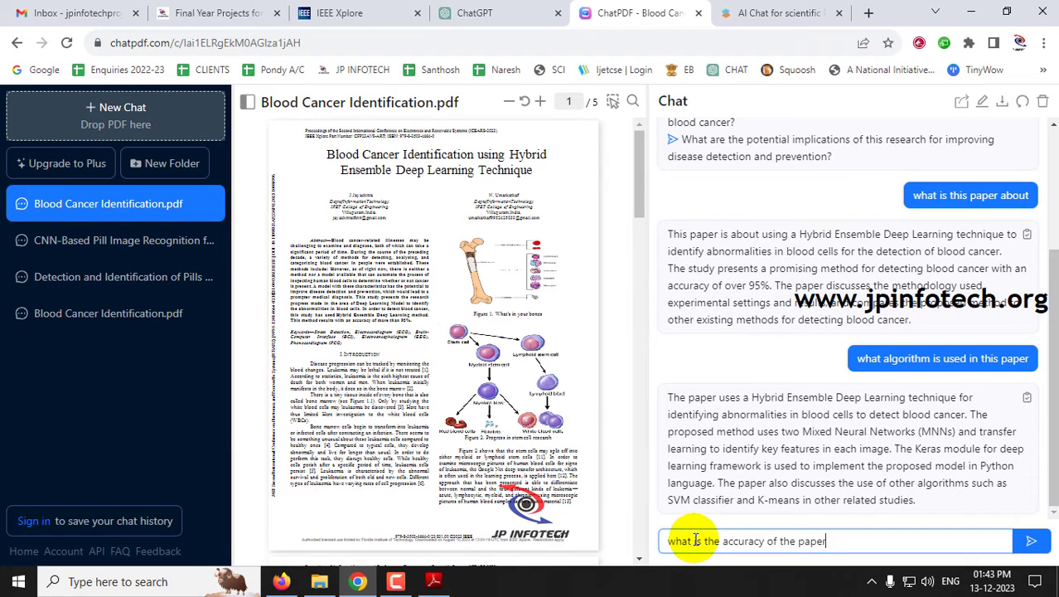
key(Return)
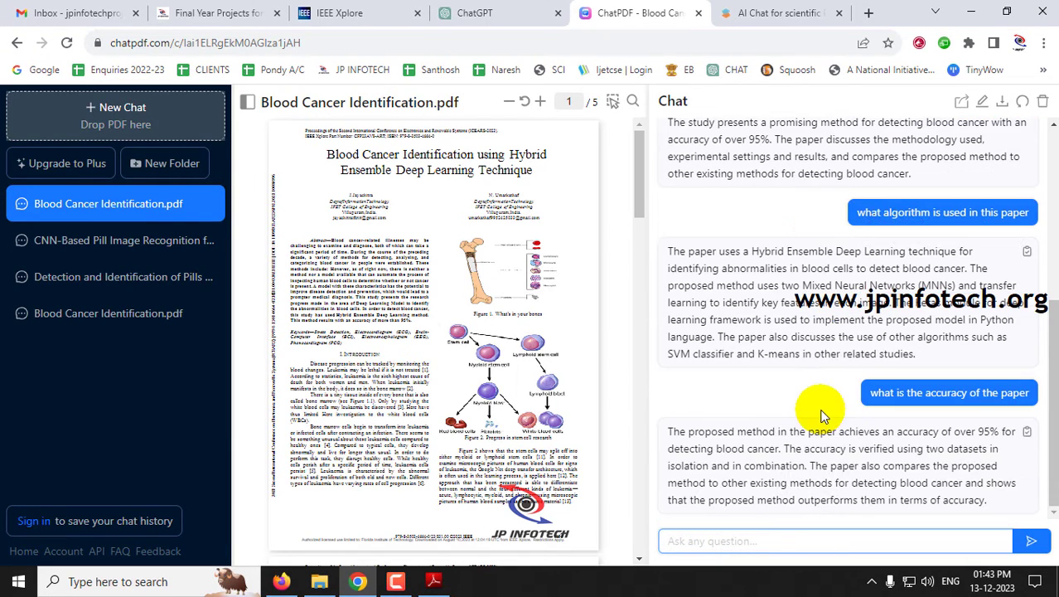
drag(673, 431, 782, 454)
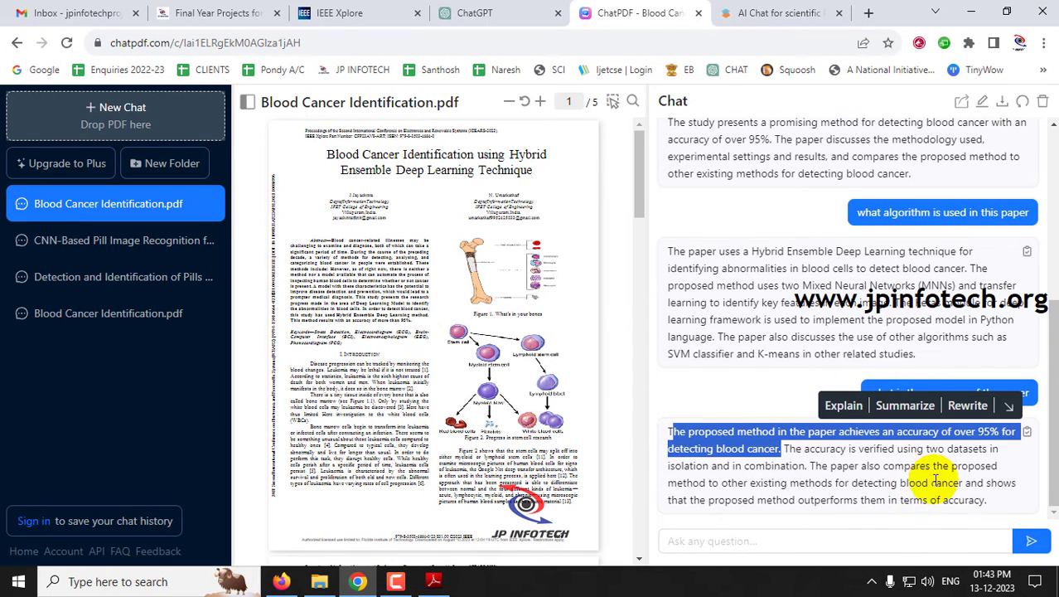
Skim the blood cancer paper in Adobe Reader through its results and references on pages 4–5.
click(434, 582)
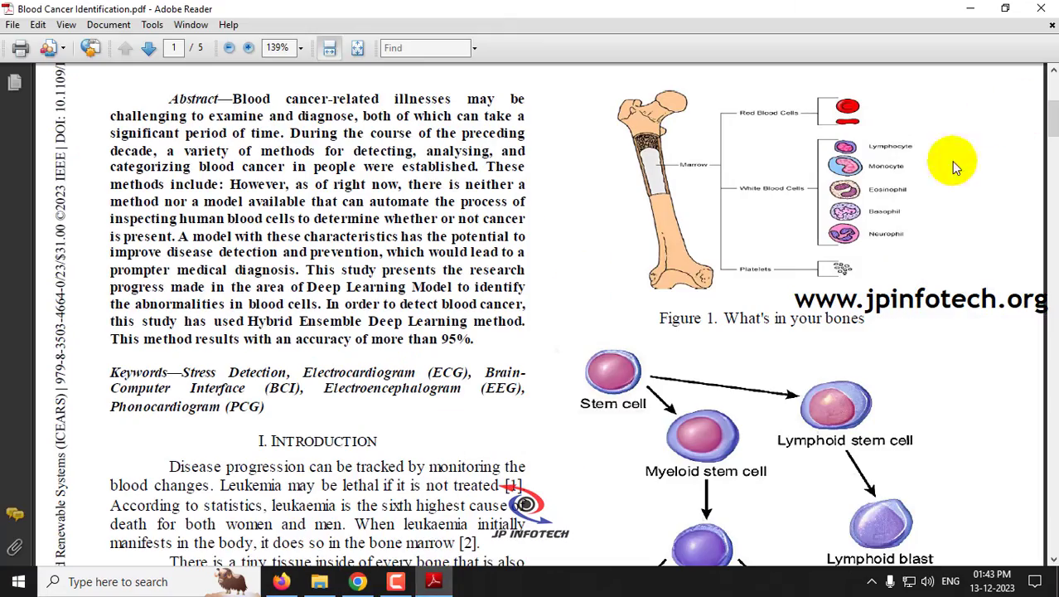
drag(1051, 133, 1051, 397)
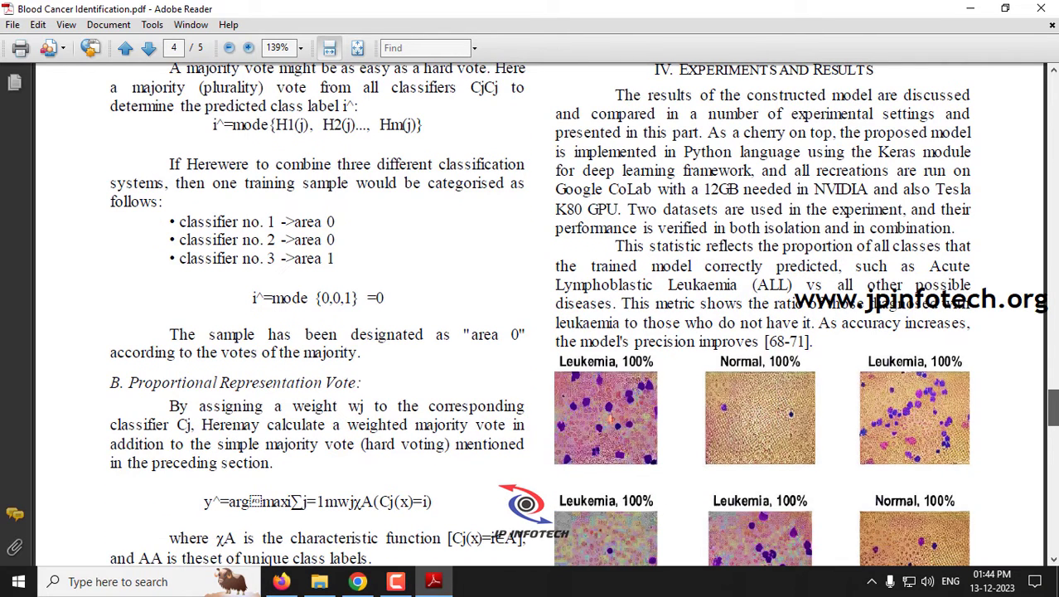
drag(1051, 397, 1051, 497)
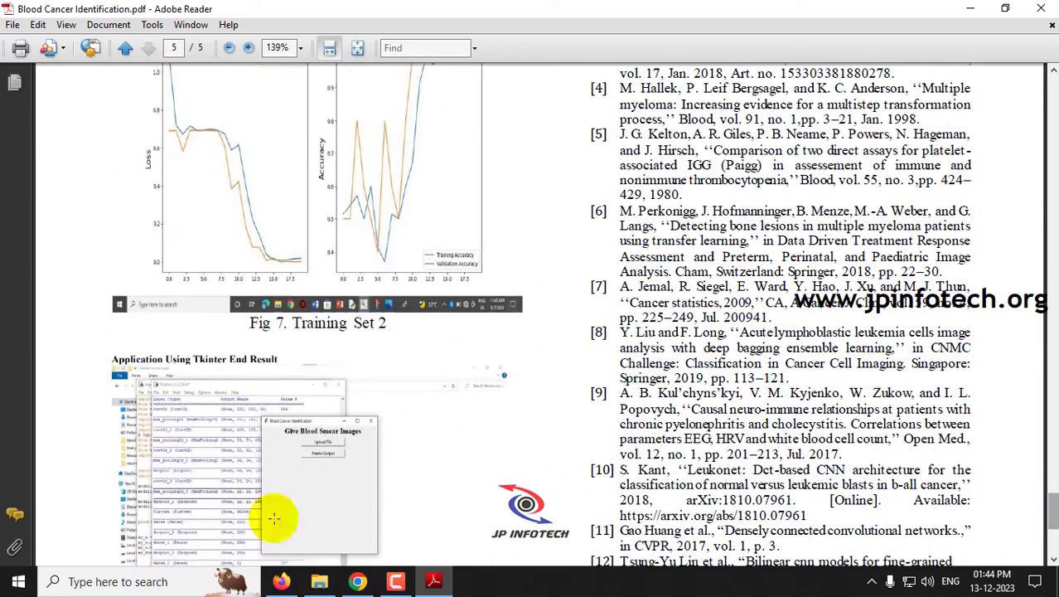
click(359, 582)
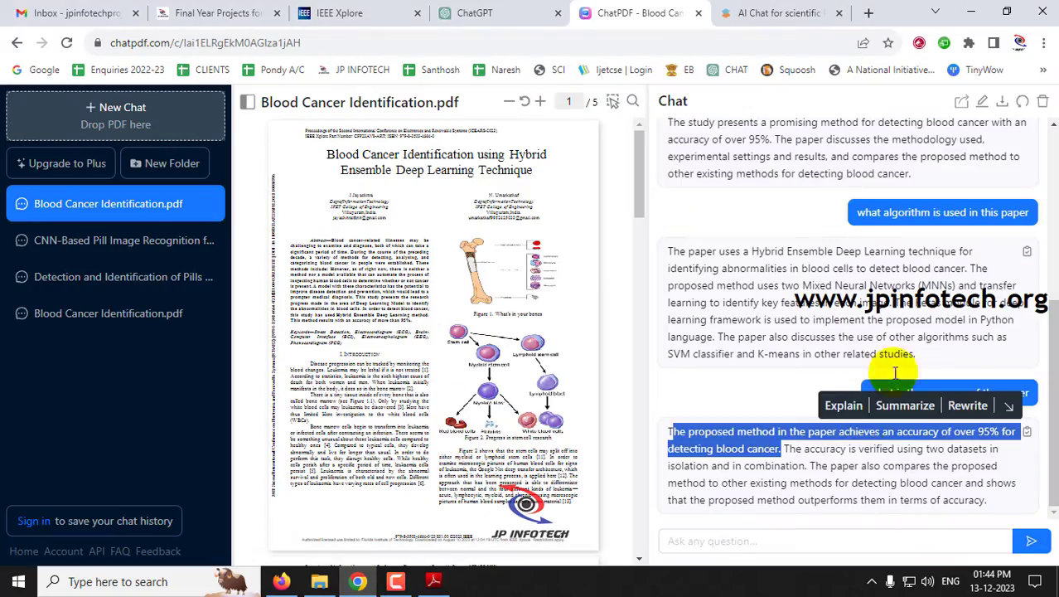
Ask ChatPDF 'is this paper about the cloud computing' and highlight the answer's first line.
click(734, 542)
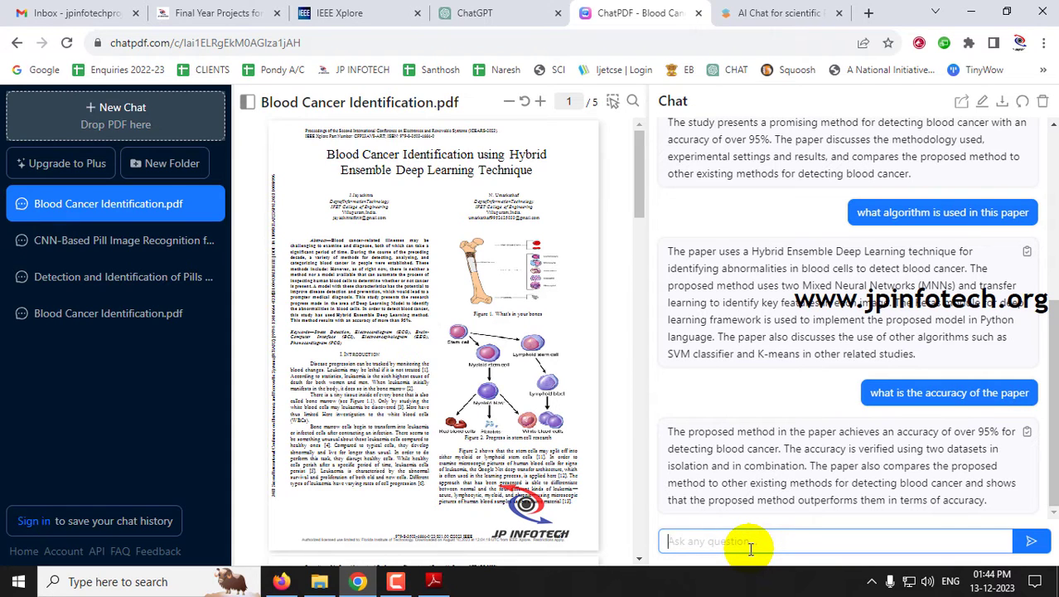
text(is this paper about)
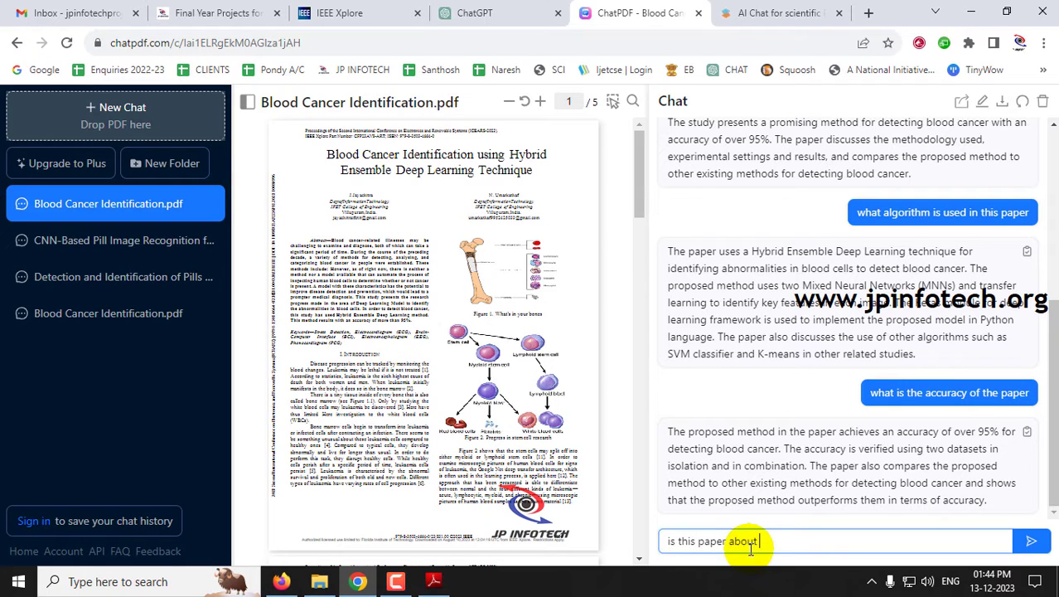
text( the cloud computing?)
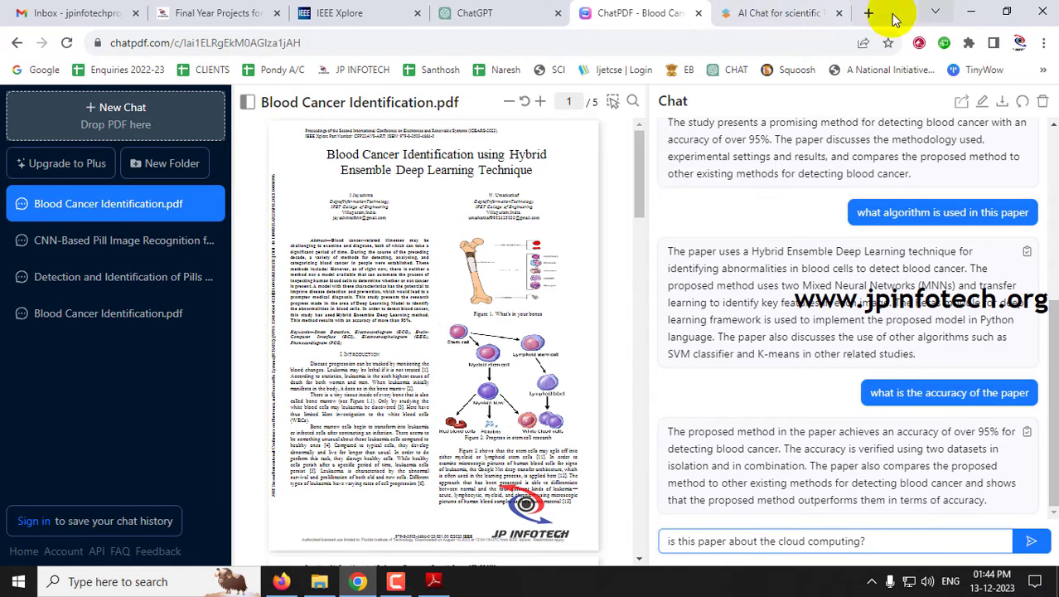
click(1032, 540)
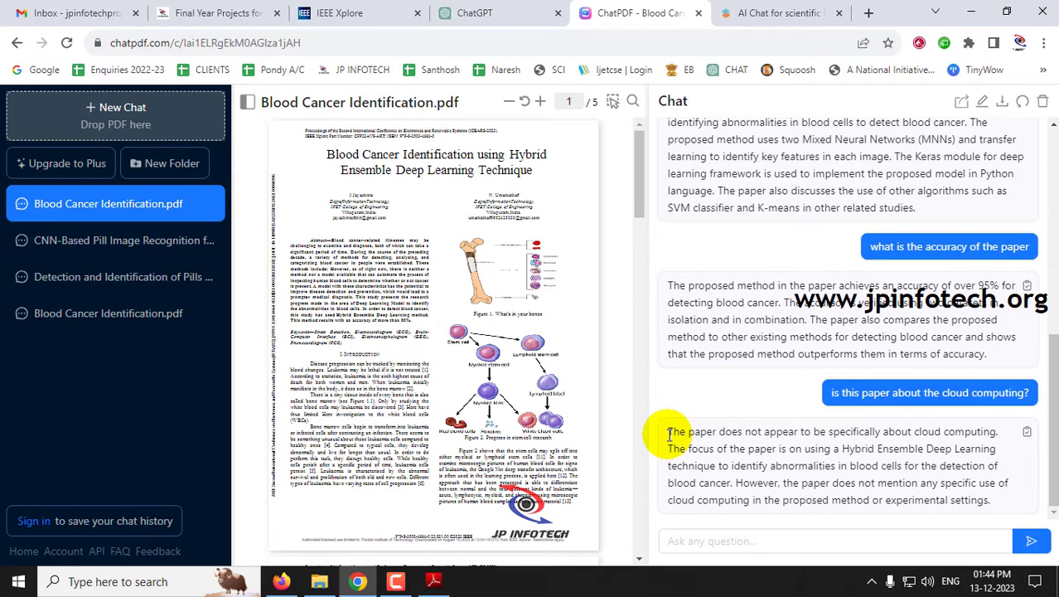
drag(669, 434, 988, 436)
click(928, 471)
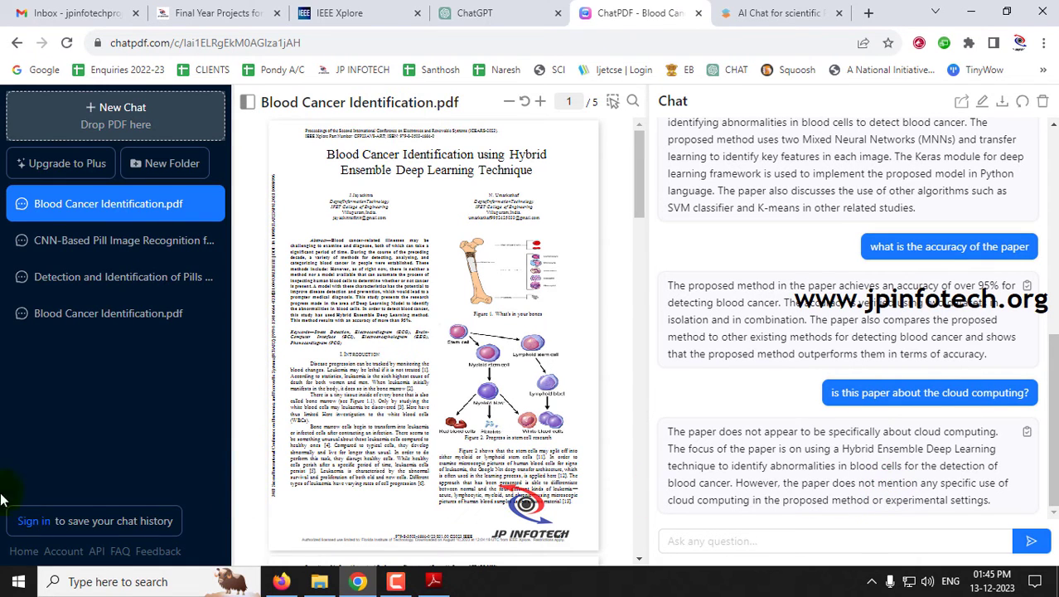
Upload Blood Cancer Identification.pdf to SciSpace at typeset.io to open it beside Copilot.
click(793, 6)
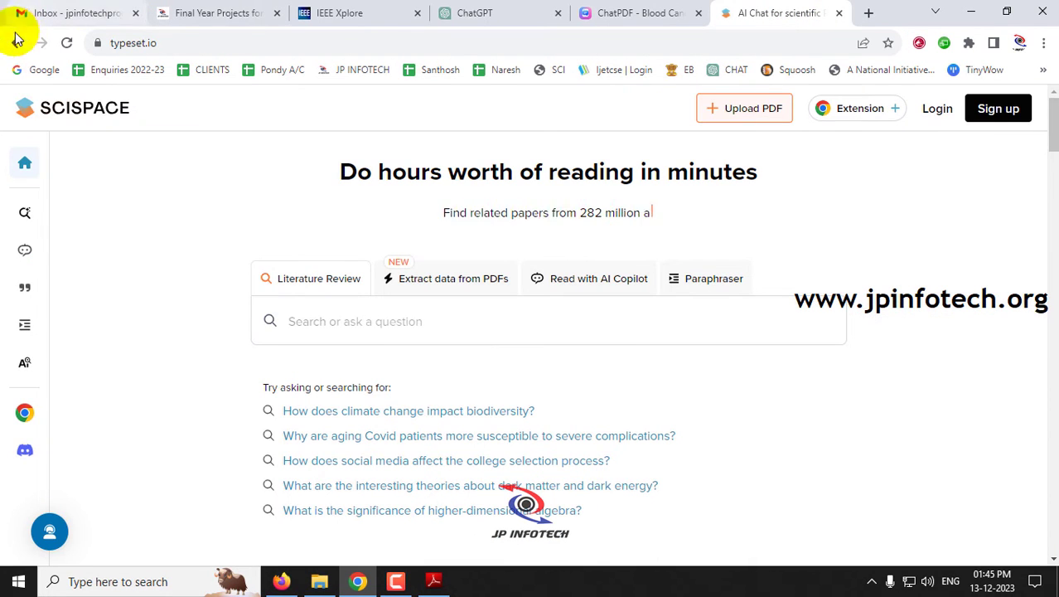
click(163, 43)
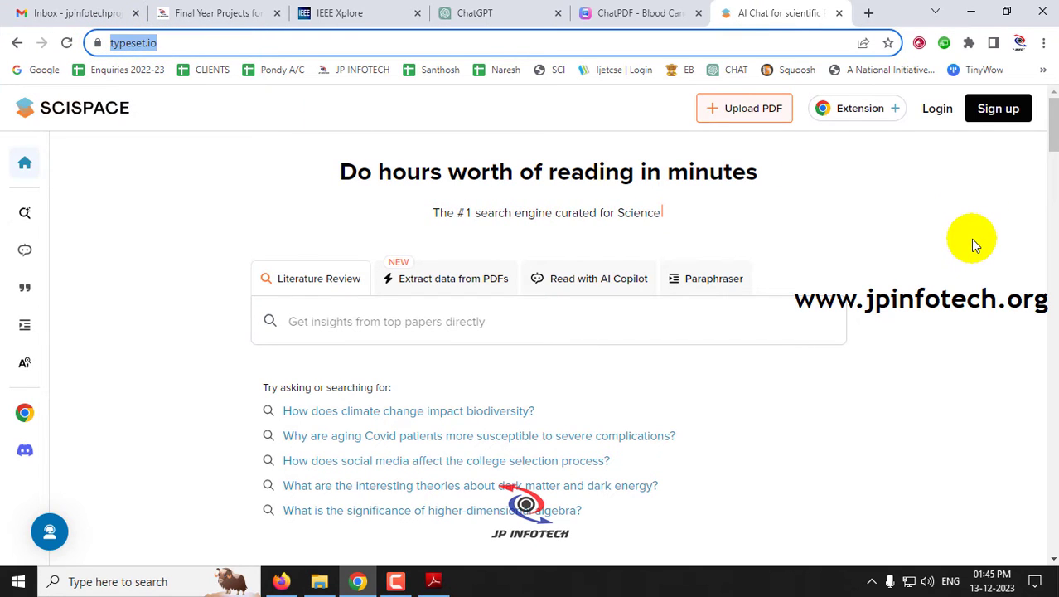
click(746, 116)
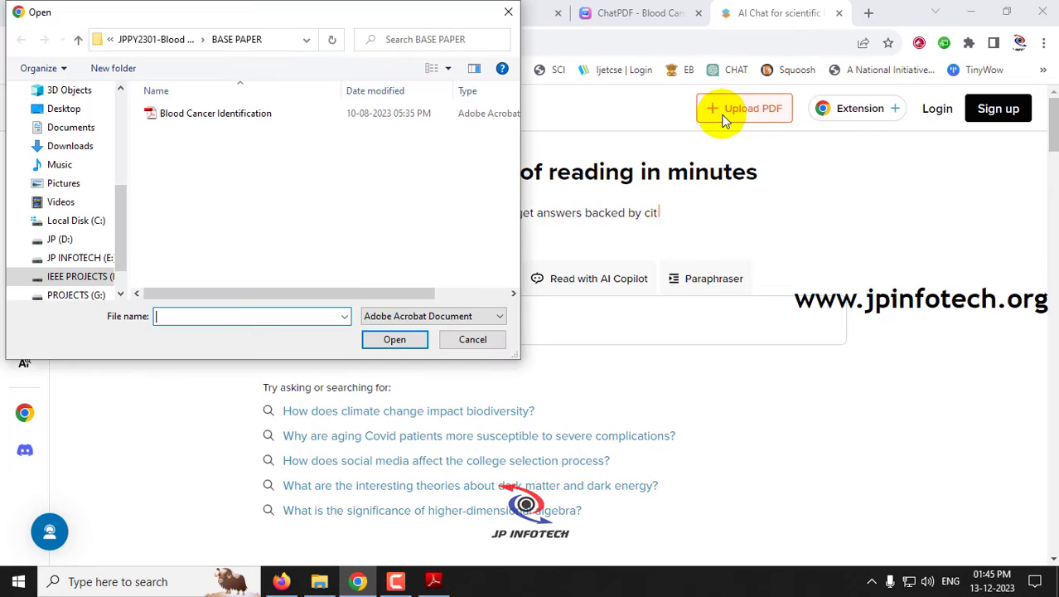
double_click(199, 112)
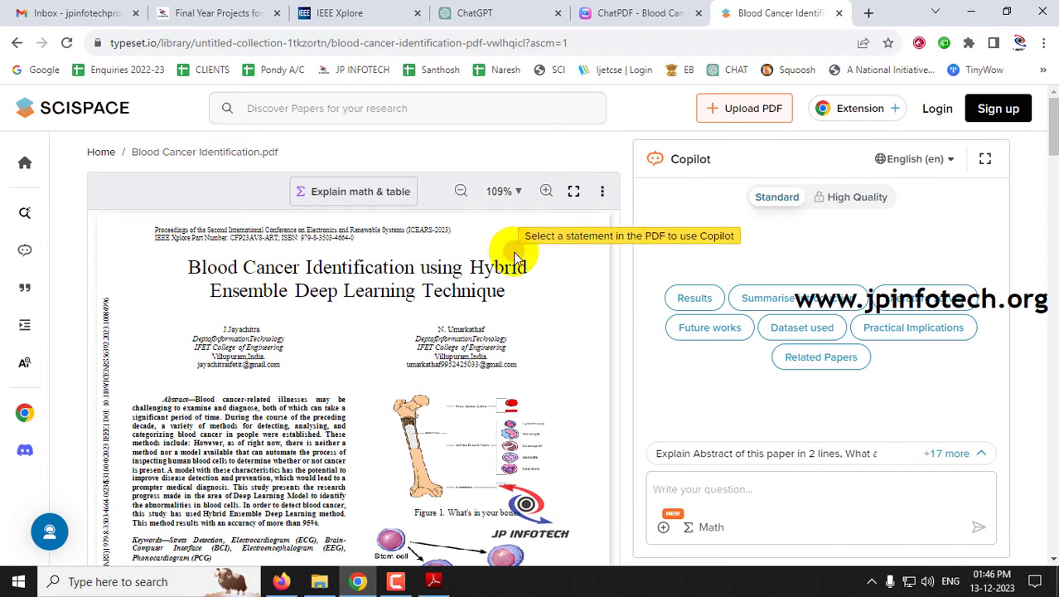
Reveal the suggested Copilot questions for the uploaded paper.
scroll(343, 271, down, 6)
scroll(461, 302, up, 8)
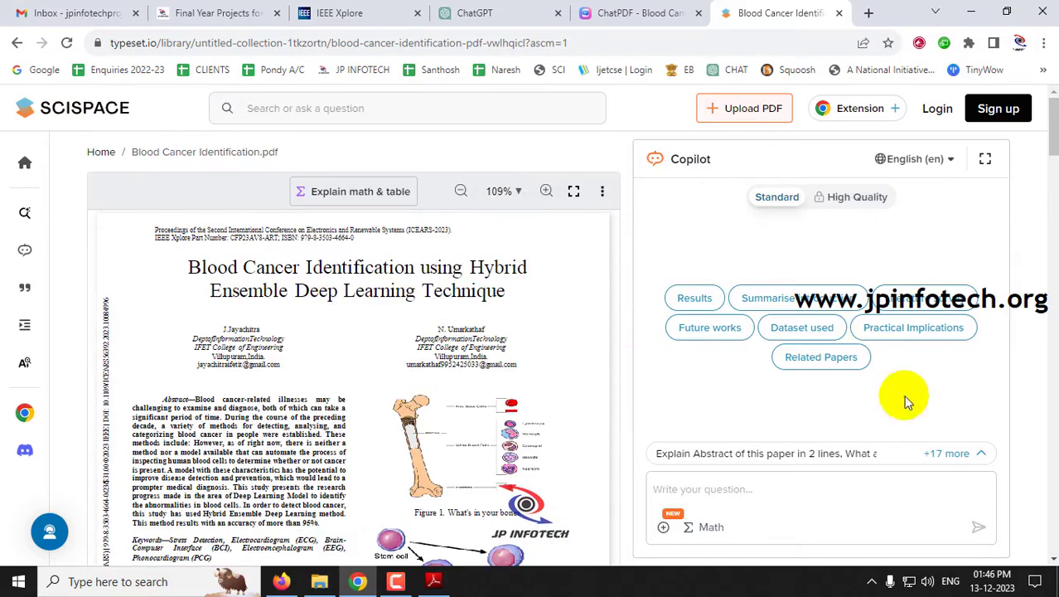
click(767, 490)
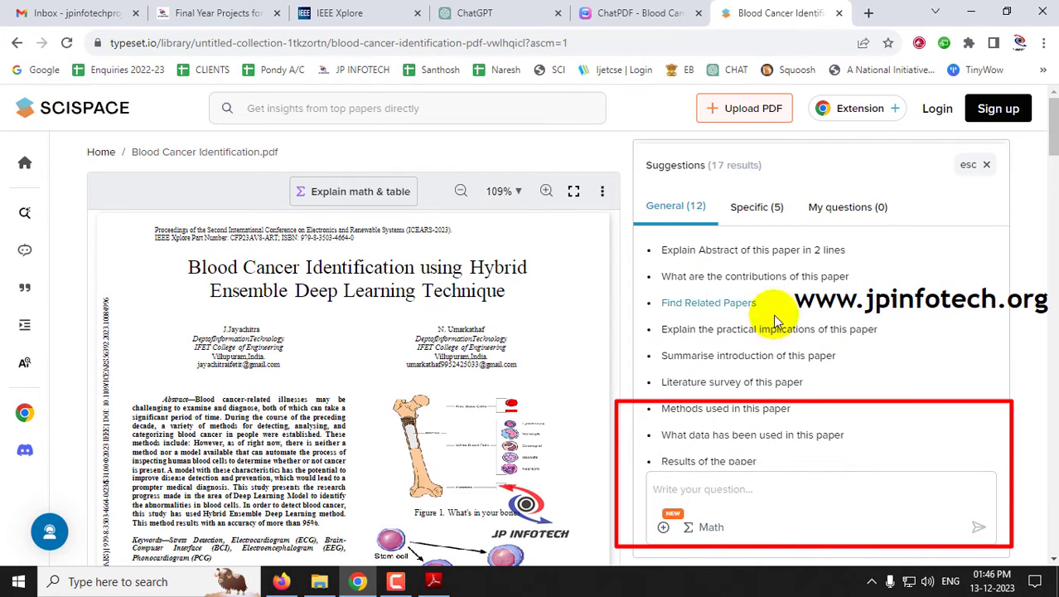
Copy the question 'what is this paper about' from the ChatPDF conversation.
click(605, 14)
scroll(884, 246, up, 5)
scroll(905, 241, up, 2)
drag(911, 369, 1032, 379)
key(ctrl+c)
Ask SciSpace Copilot 'what is this paper about' and read its bullet-point summary.
click(762, 13)
click(688, 520)
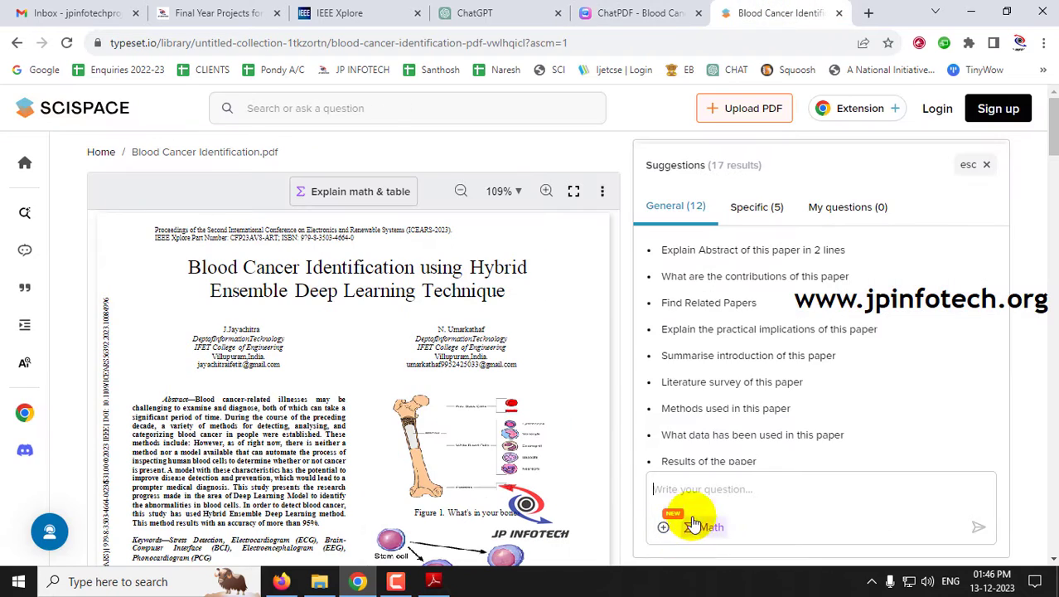
key(ctrl+v)
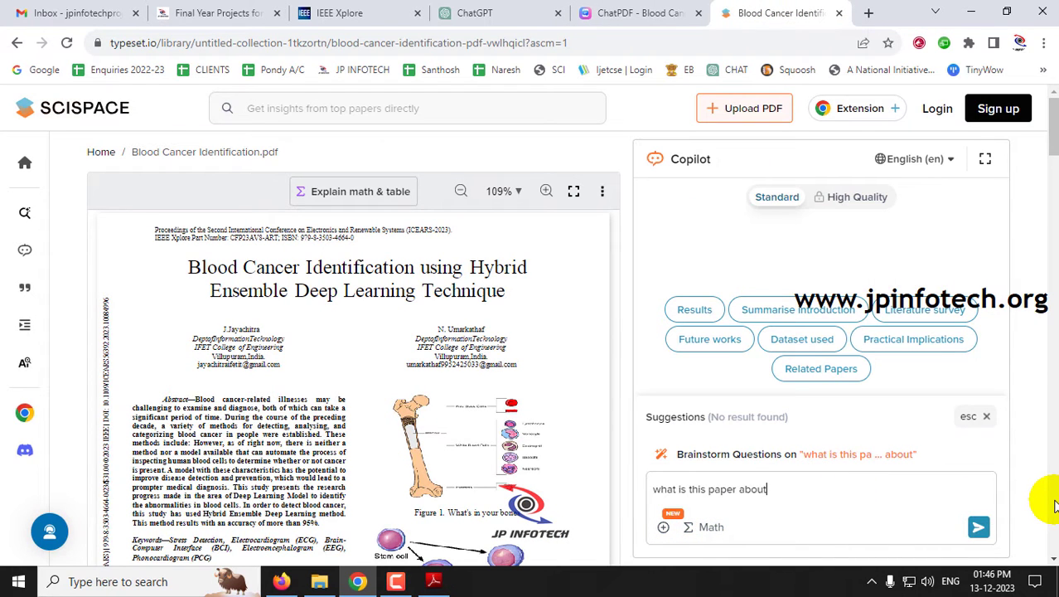
key(Return)
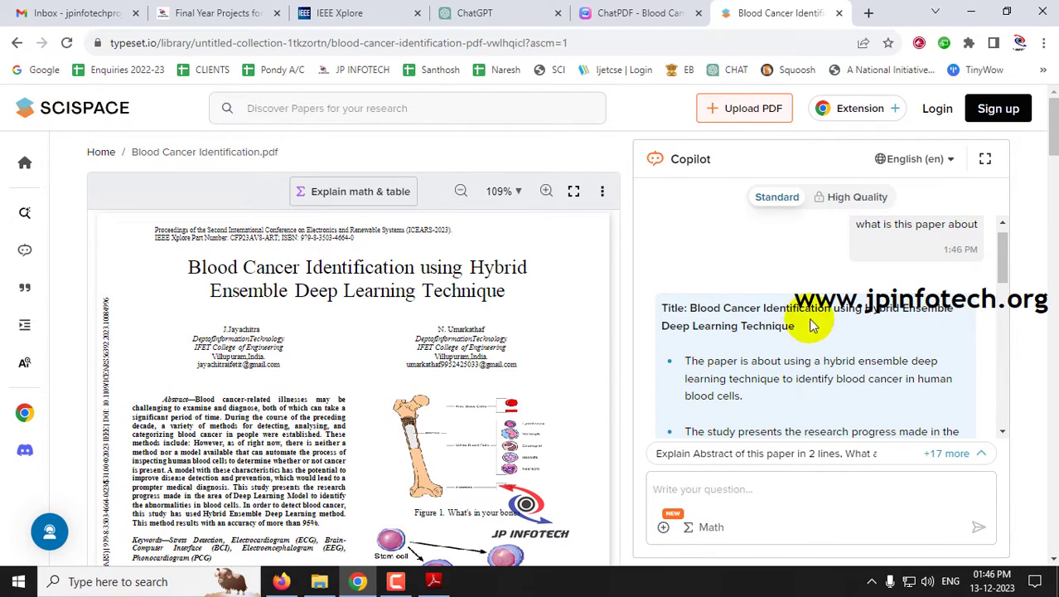
scroll(737, 329, down, 2)
scroll(766, 330, down, 4)
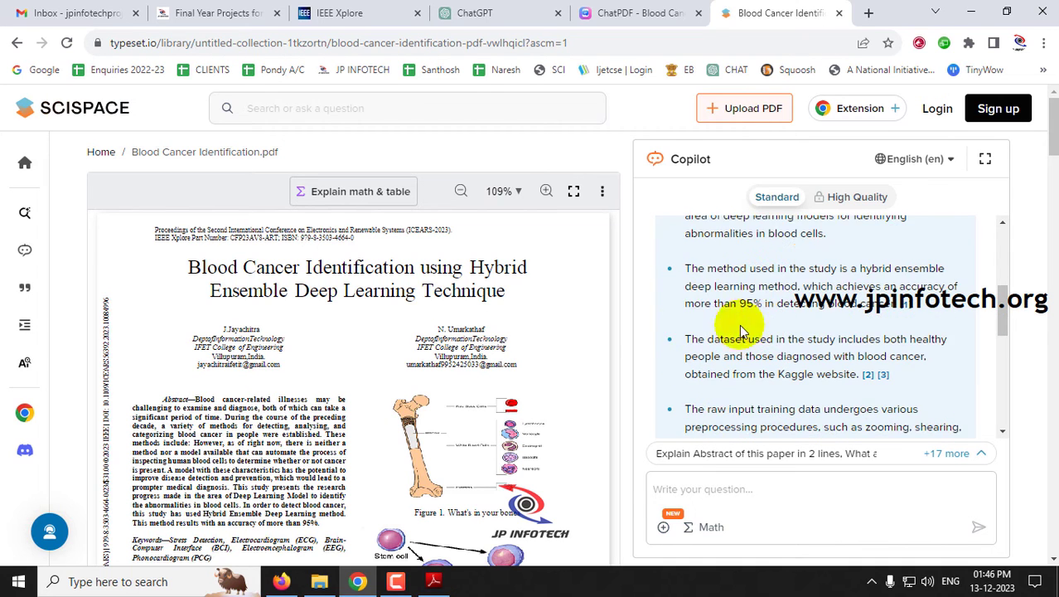
scroll(887, 334, down, 1)
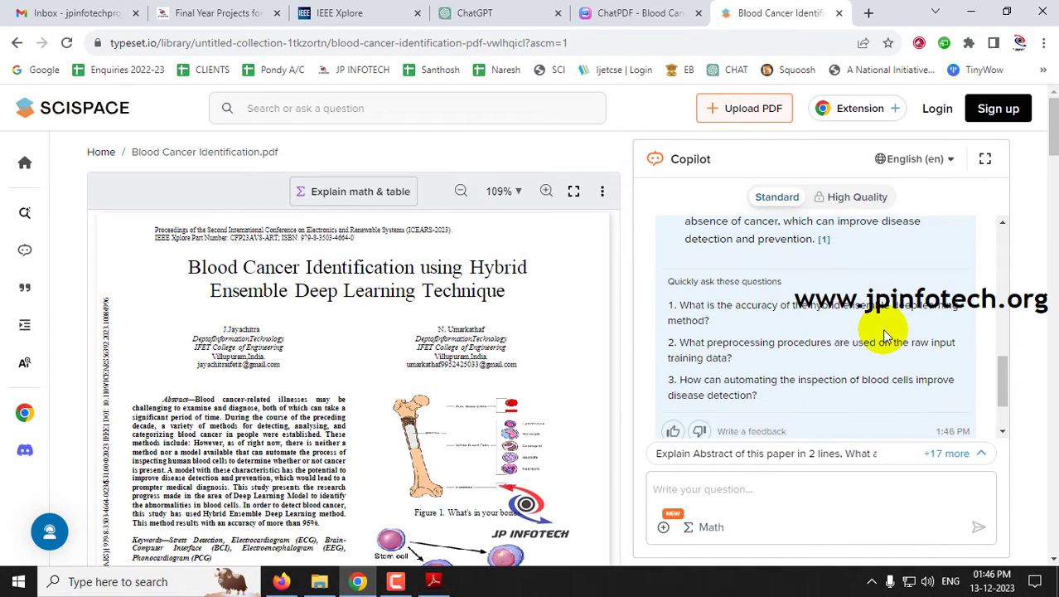
scroll(882, 340, down, 1)
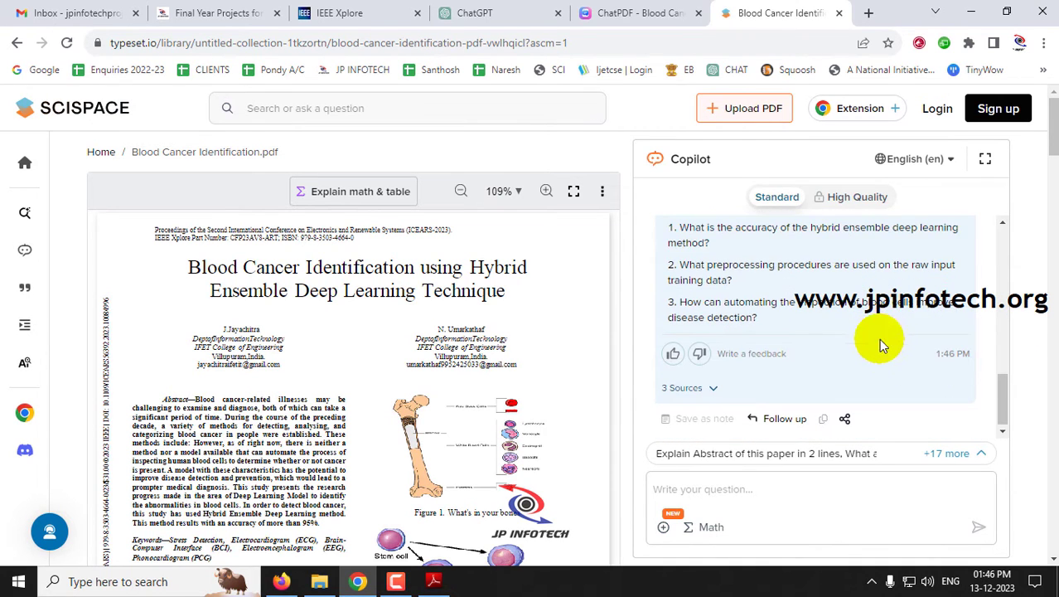
Copy the cloud-computing question from the ChatPDF conversation.
click(651, 12)
scroll(879, 447, down, 8)
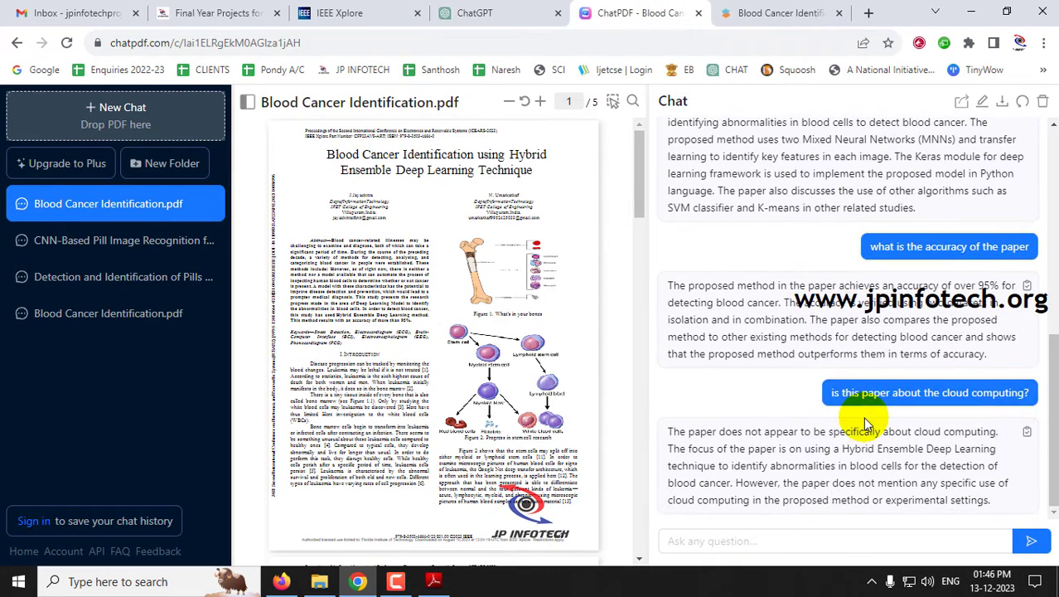
drag(831, 392, 1031, 391)
key(ctrl+c)
Ask SciSpace Copilot the cloud-computing question and compare its 'not about cloud computing' answer with ChatPDF's.
click(800, 13)
click(710, 485)
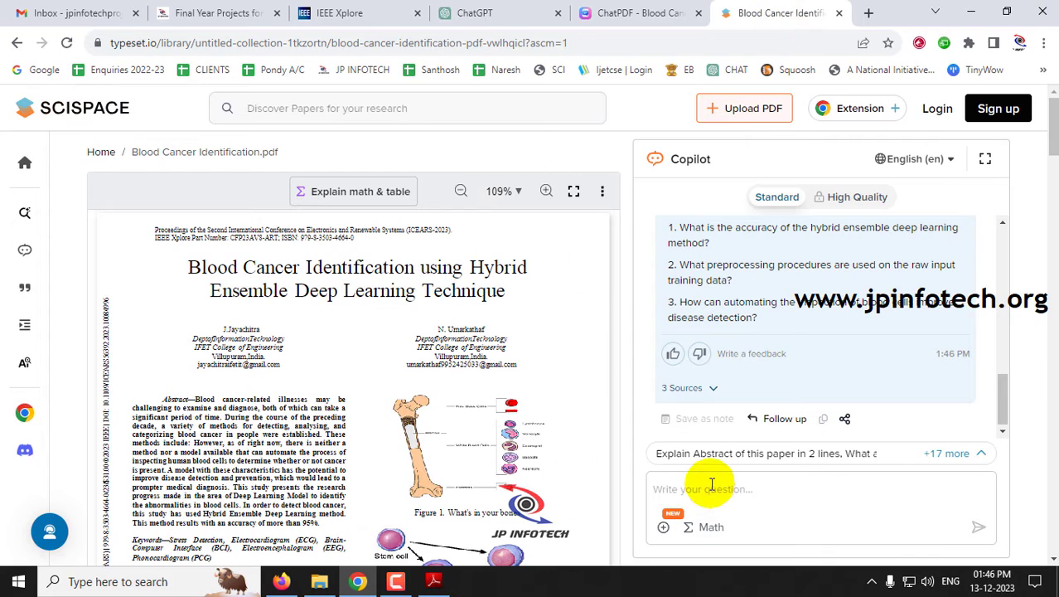
key(ctrl+v)
key(Return)
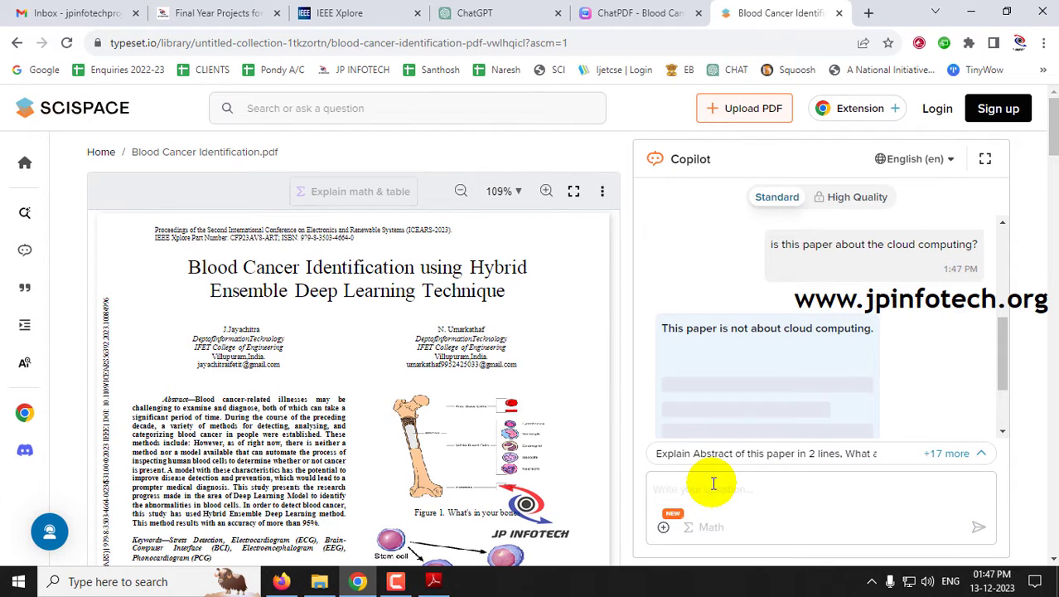
scroll(934, 338, up, 2)
scroll(783, 311, up, 2)
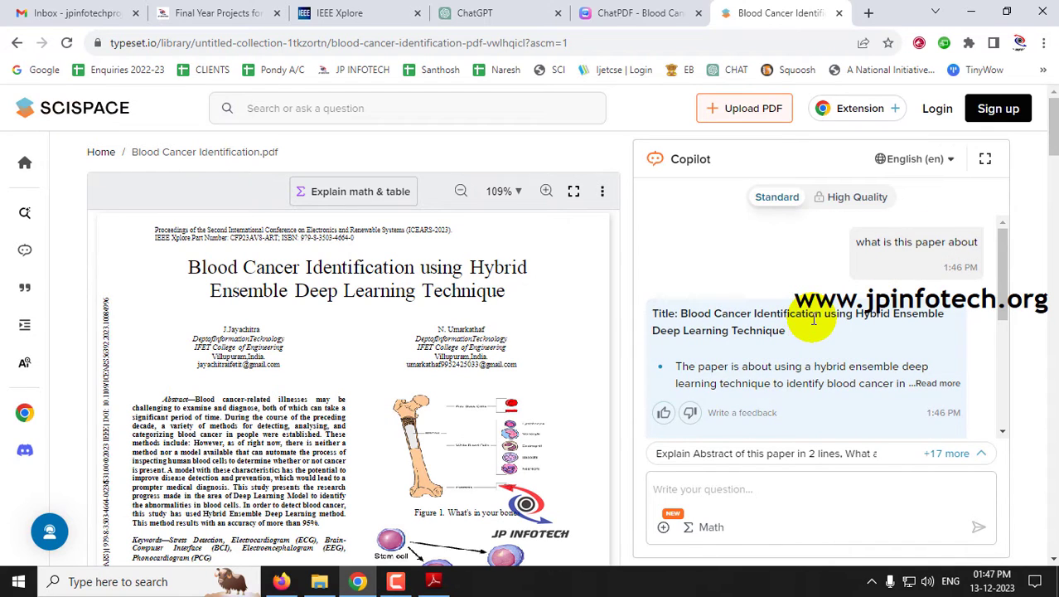
scroll(815, 319, down, 2)
scroll(816, 319, down, 2)
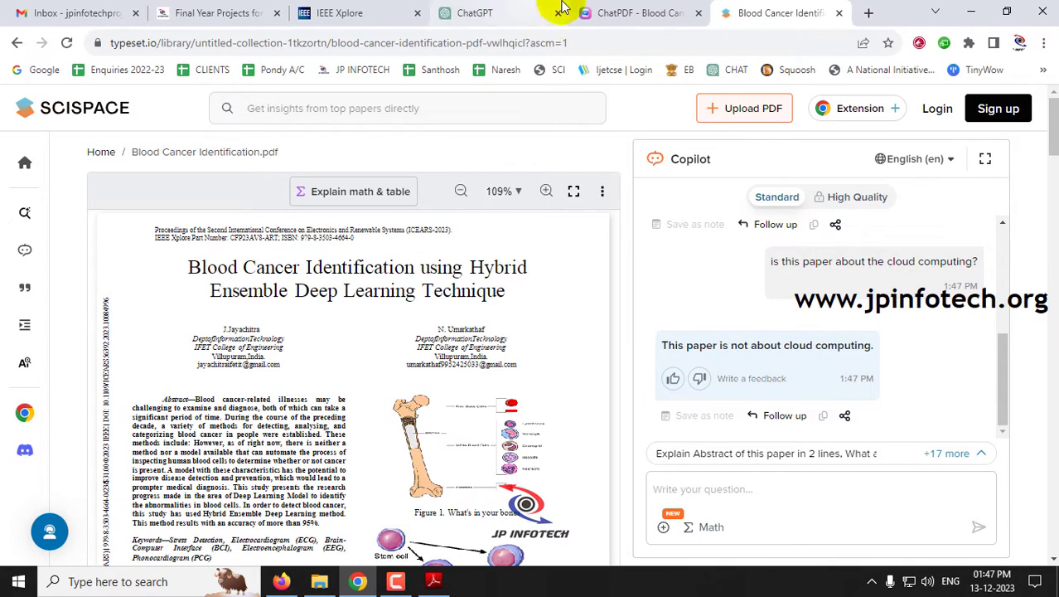
click(627, 9)
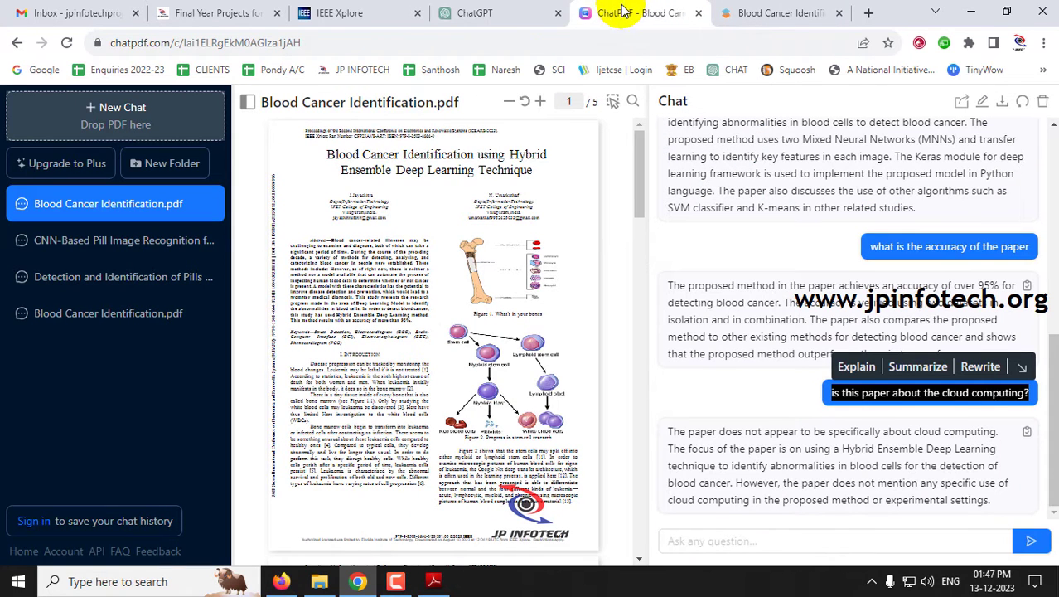
click(760, 10)
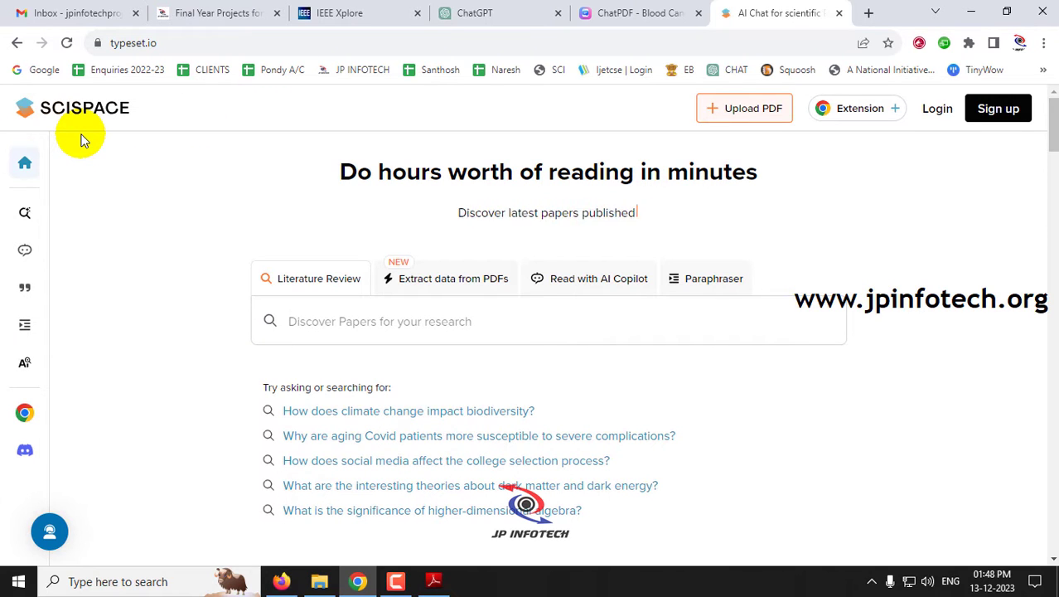
Search SciSpace for 'Blood Cancer Identification using Hybrid Ensemble Deep Learning Technique'.
click(434, 581)
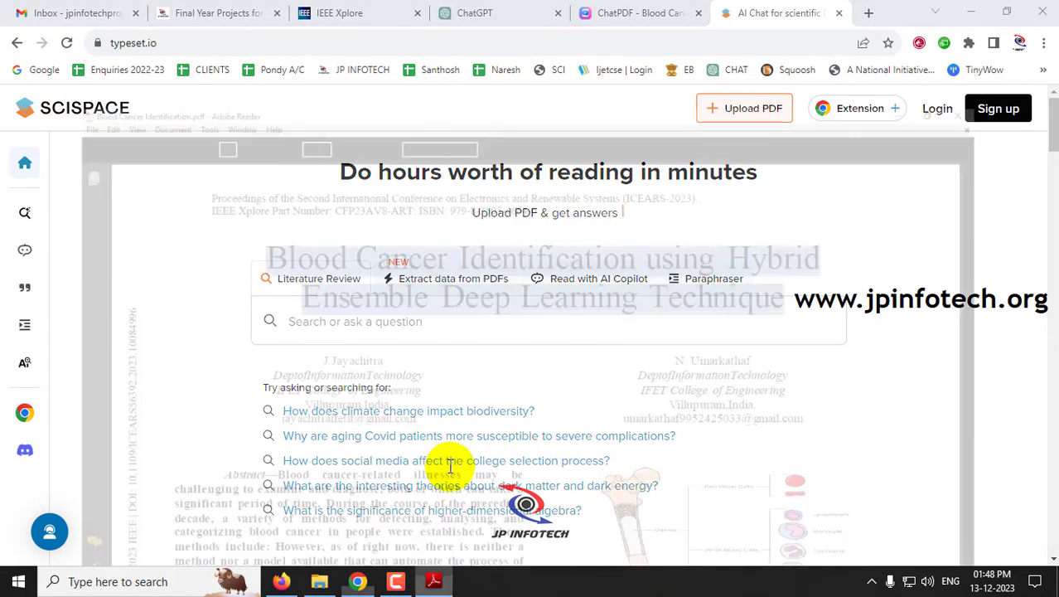
click(971, 8)
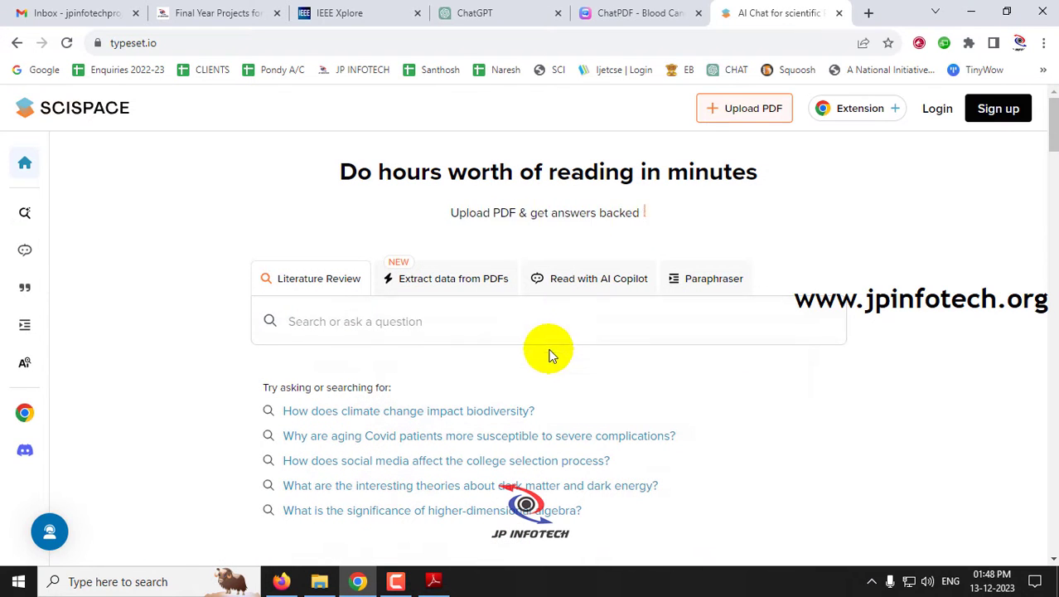
click(513, 311)
key(ctrl+v)
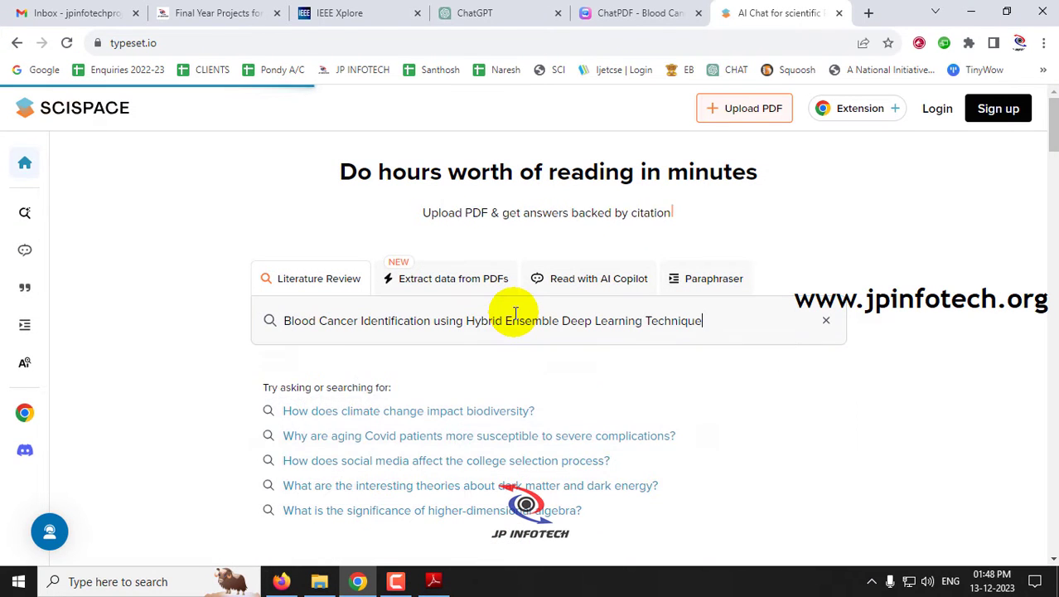
key(Return)
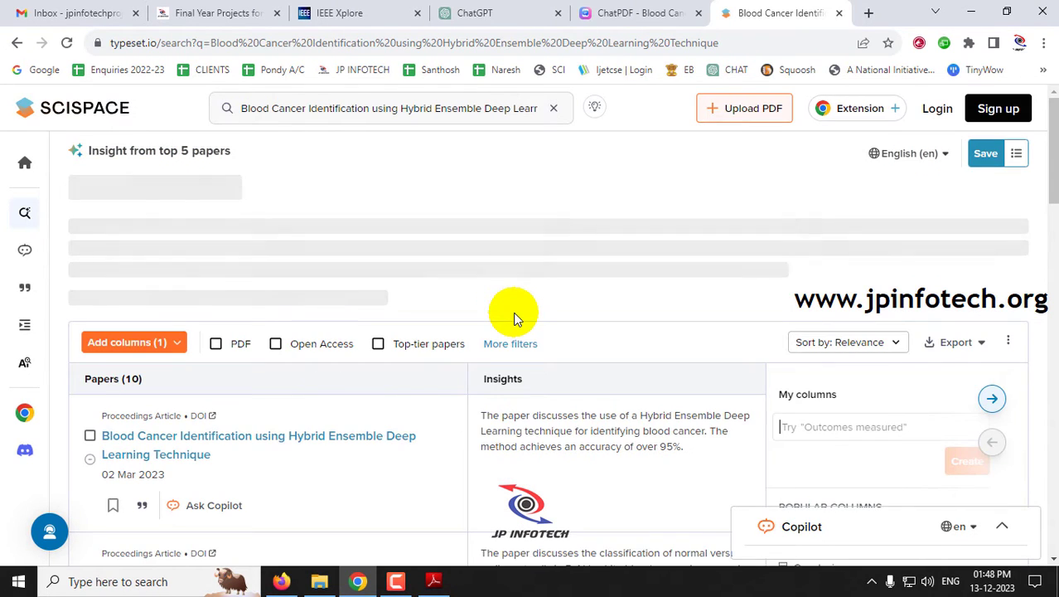
Review the 10 related papers' insights, then return to the 'Insight from top 5 papers' summary.
scroll(514, 319, down, 1)
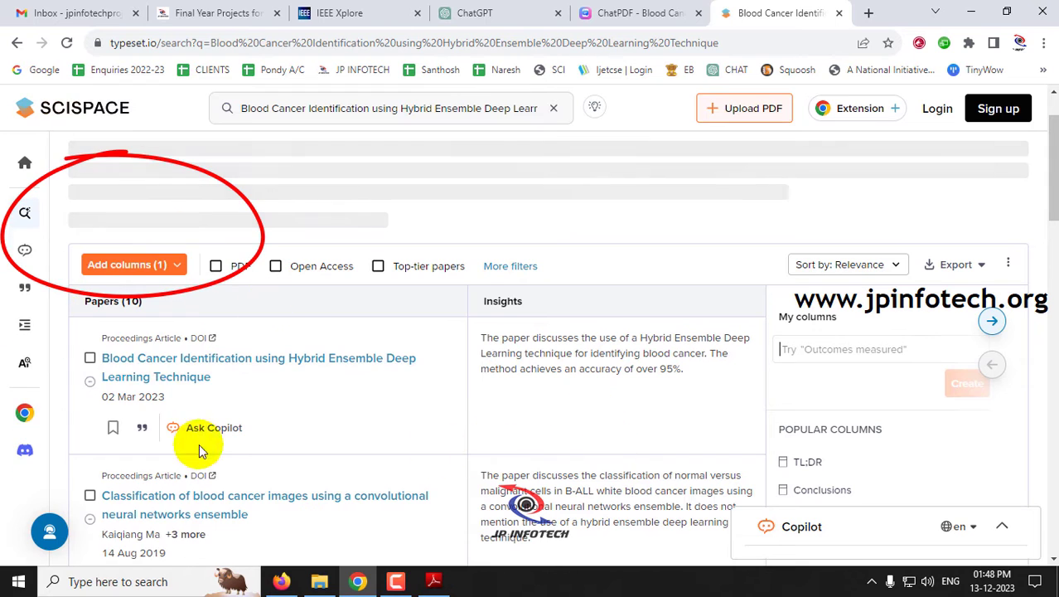
scroll(241, 313, down, 1)
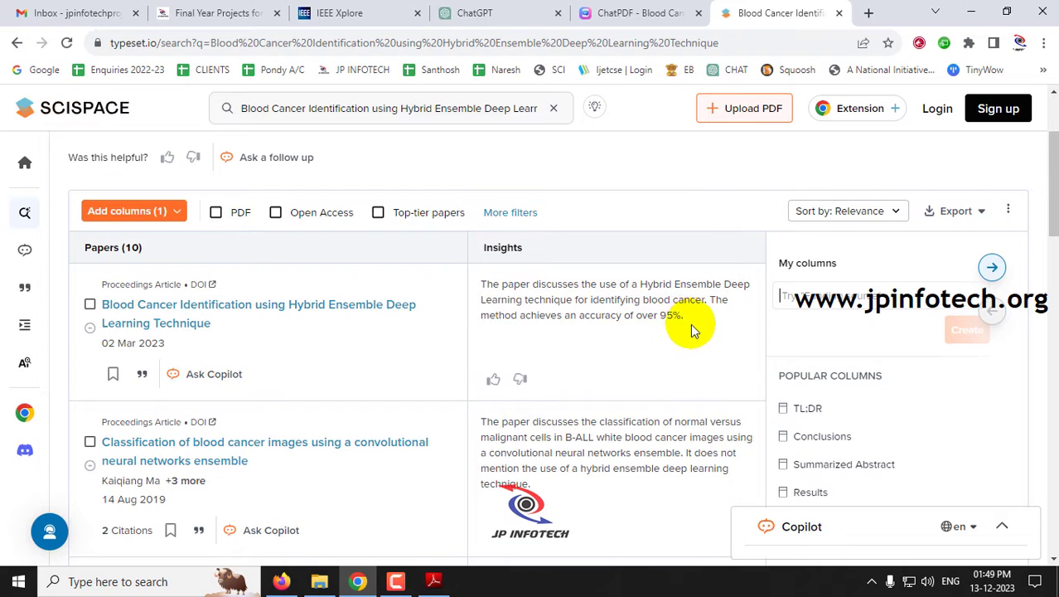
scroll(691, 322, down, 2)
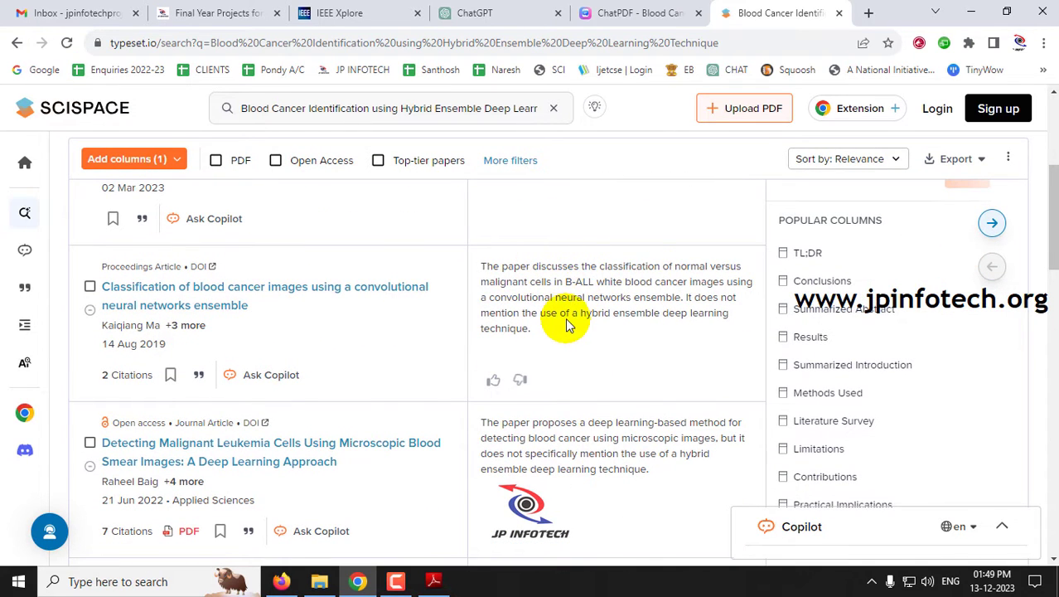
drag(489, 297, 657, 297)
scroll(655, 306, down, 1)
scroll(654, 306, down, 2)
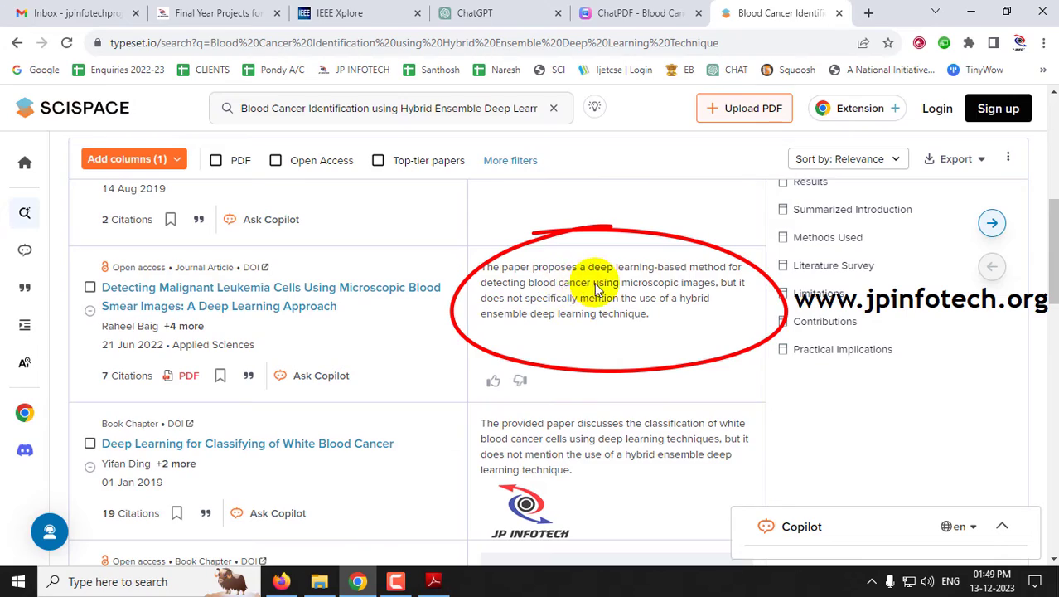
scroll(551, 327, up, 6)
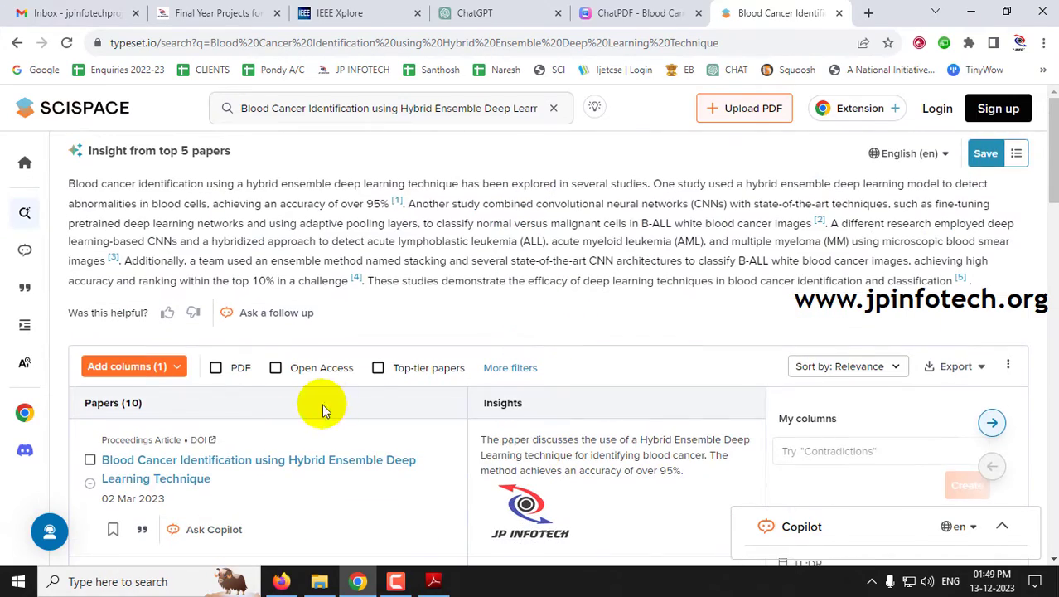
scroll(355, 333, down, 3)
scroll(597, 364, down, 7)
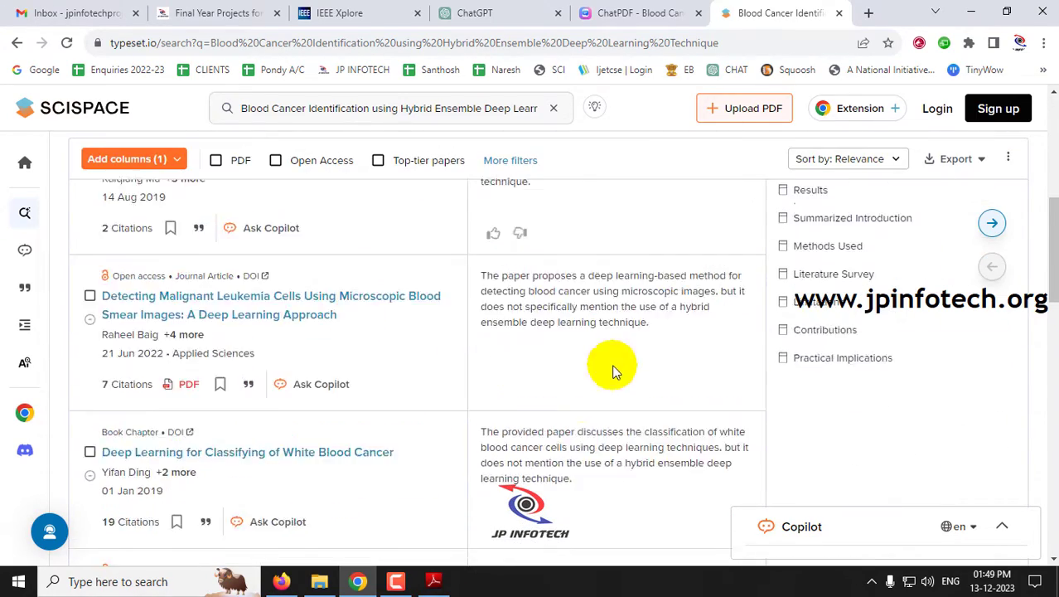
scroll(579, 362, down, 2)
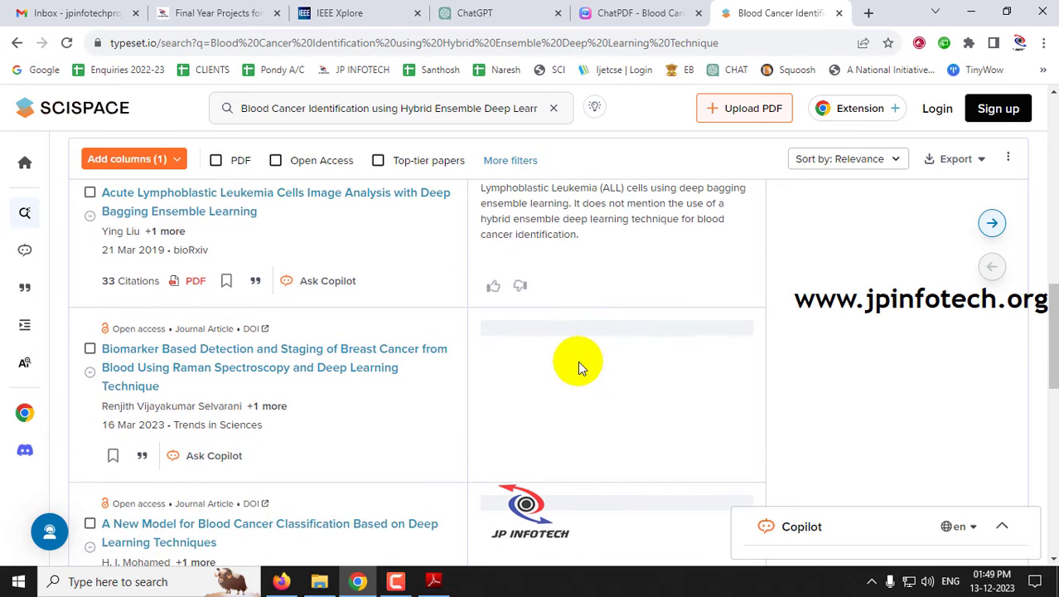
scroll(579, 363, down, 2)
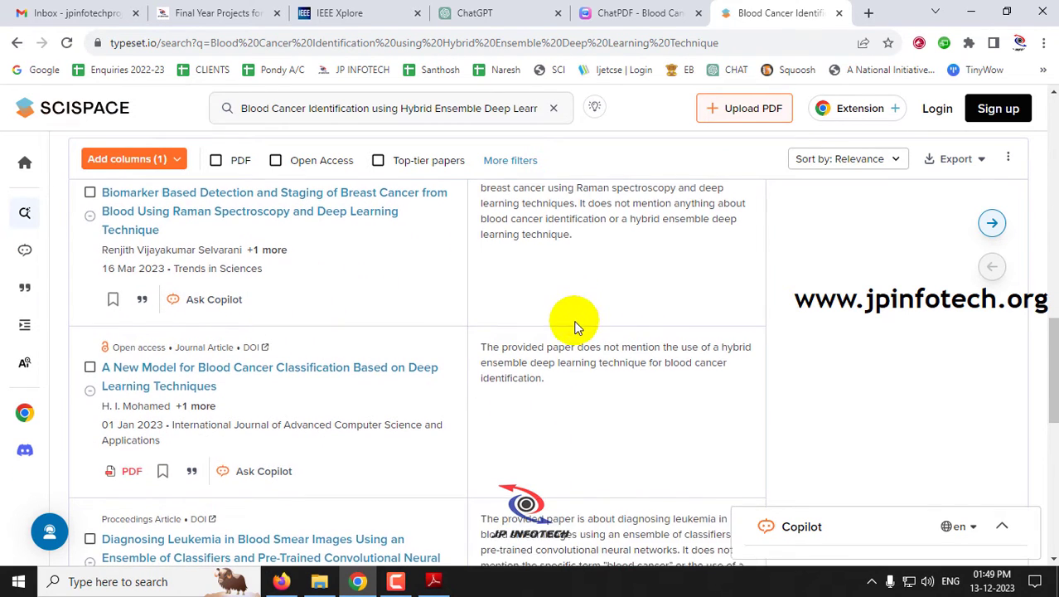
scroll(572, 325, down, 2)
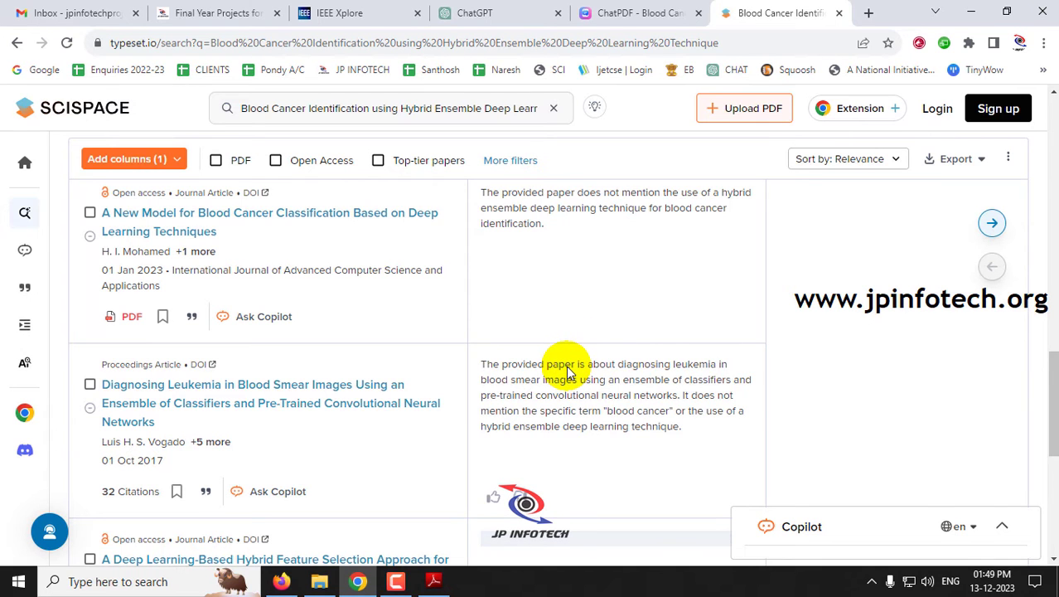
scroll(567, 371, down, 2)
scroll(334, 393, down, 3)
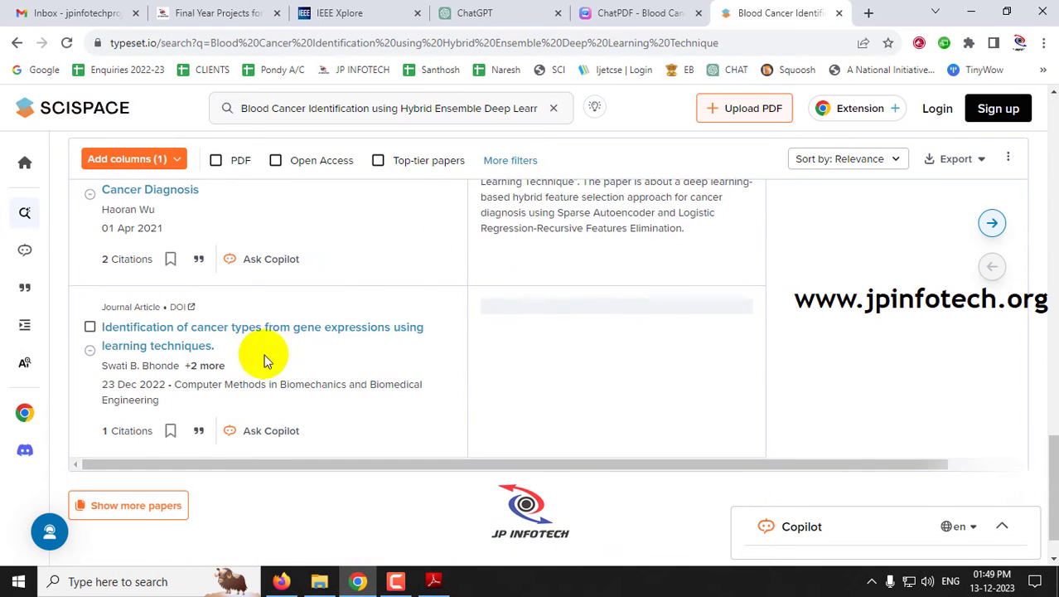
drag(1045, 473, 1050, 189)
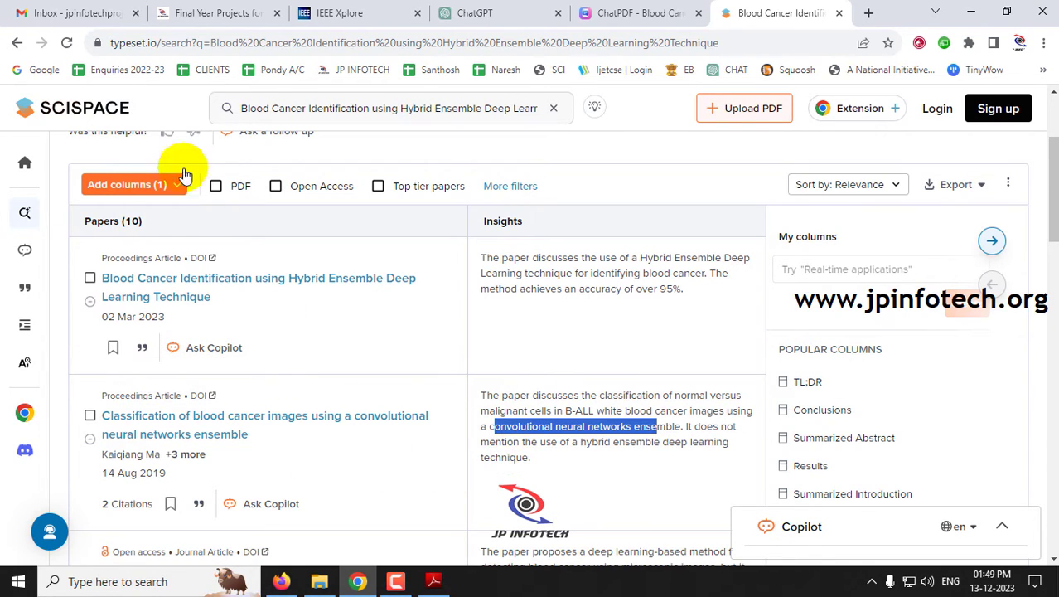
scroll(481, 439, up, 2)
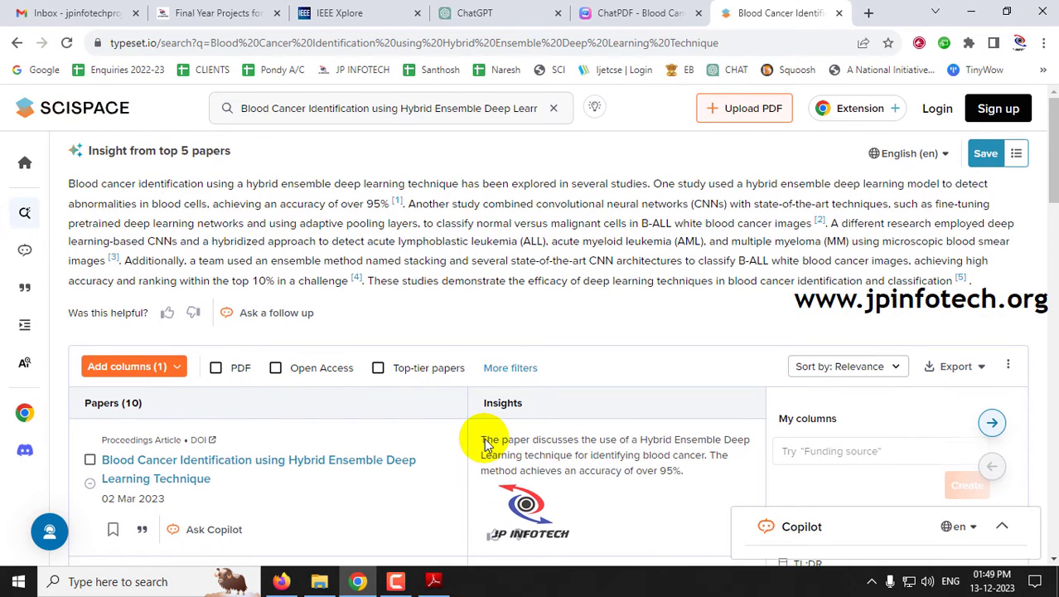